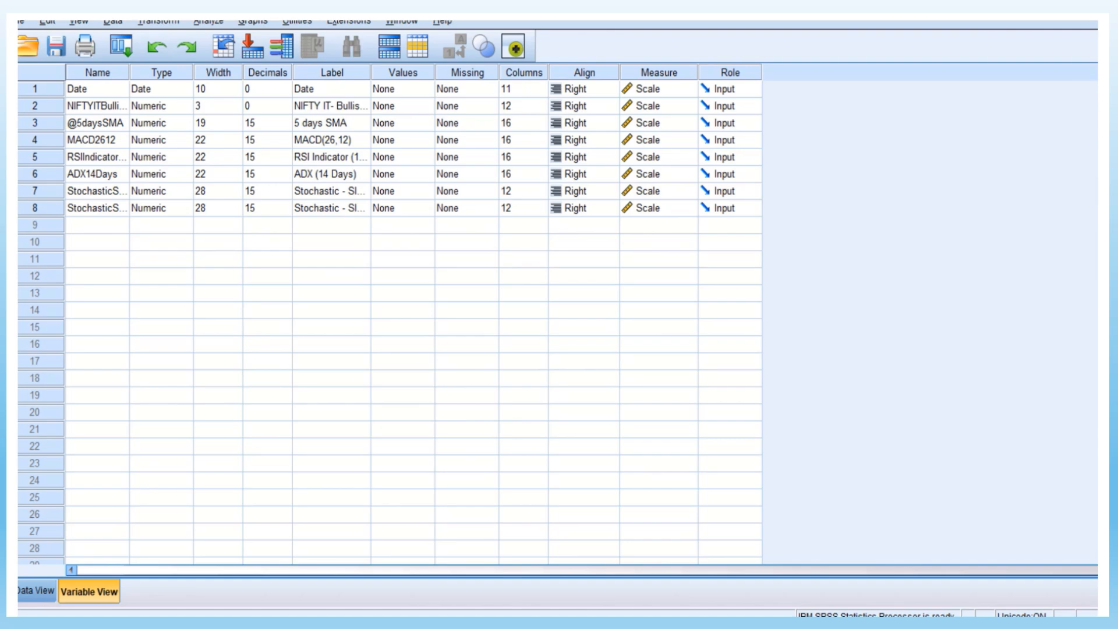
# Widen the variable name column and set the NIFTY IT Bullish or Bearish variable's measurement level to Ordinal
pyautogui.moveTo(130, 73); pyautogui.dragTo(157, 73)
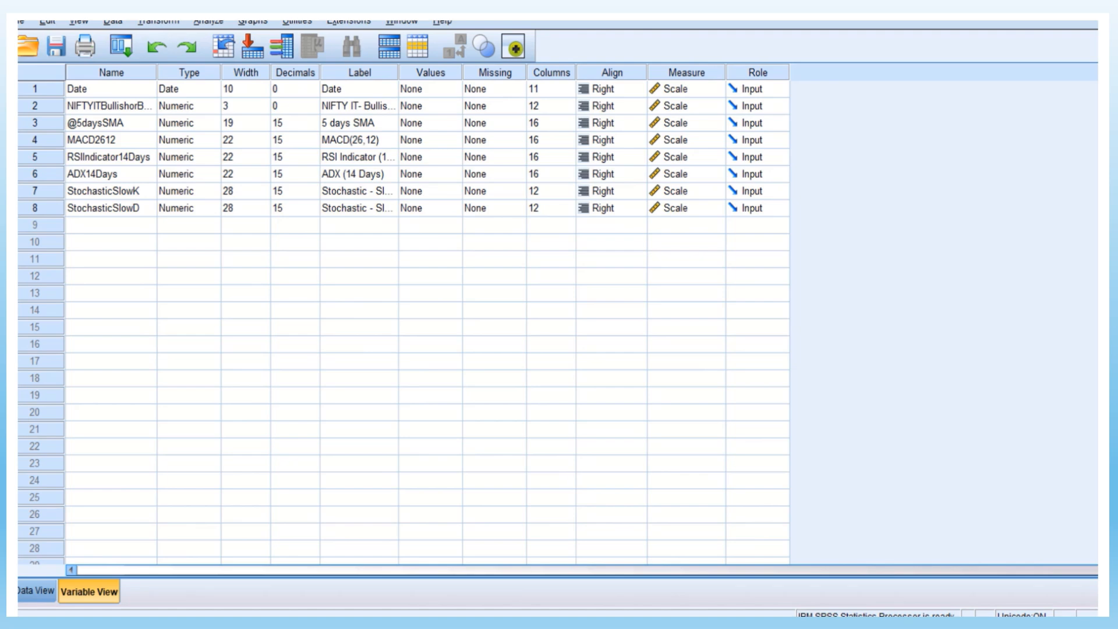
pyautogui.click(689, 106)
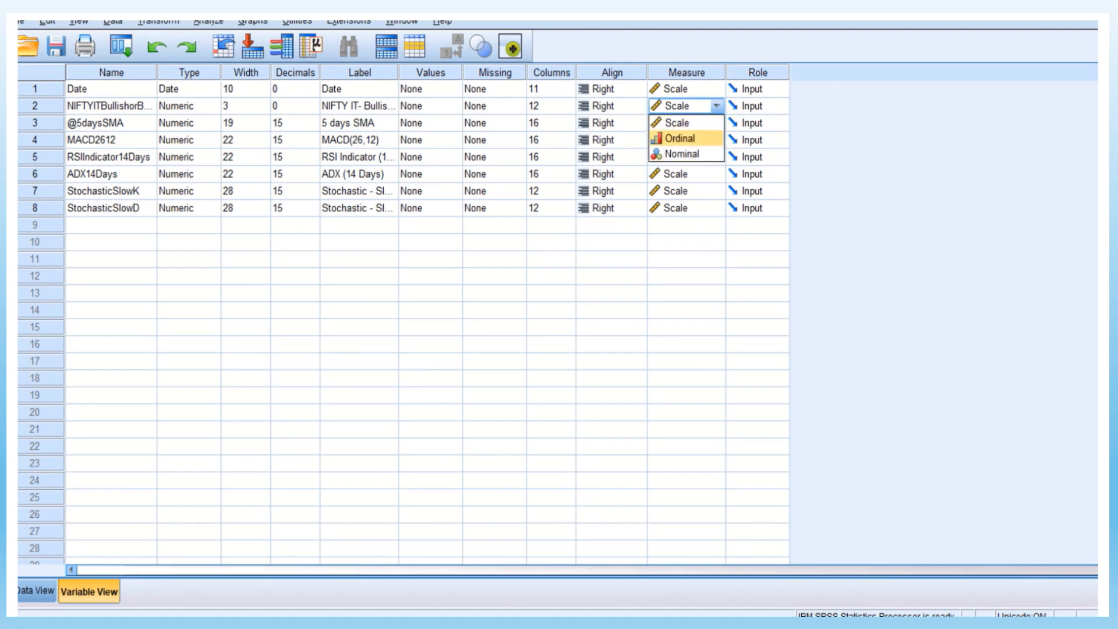
pyautogui.press('Return')
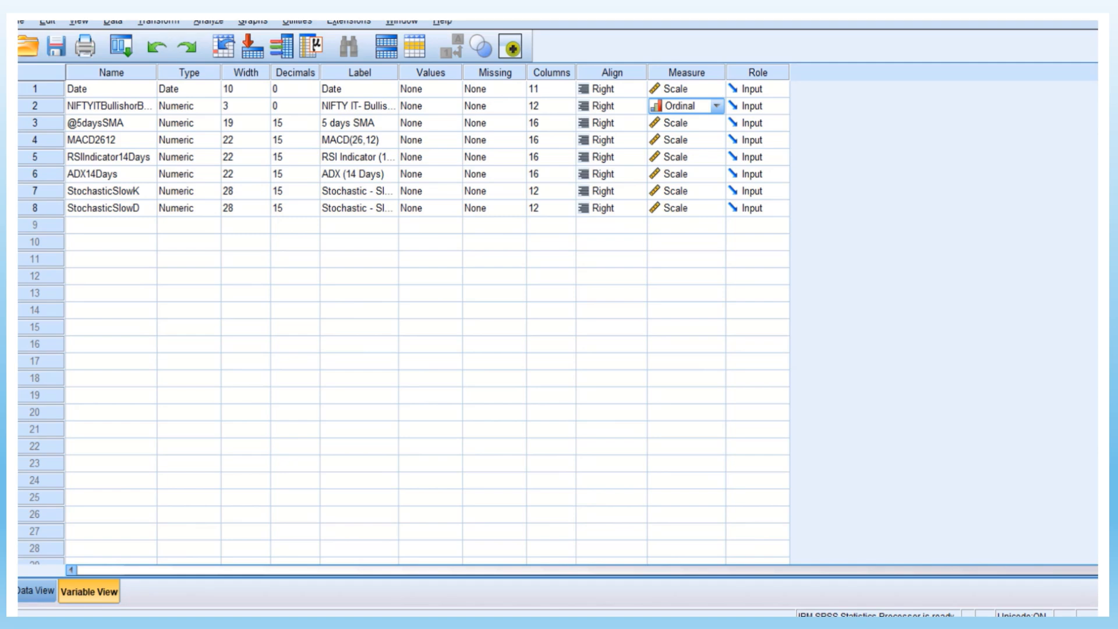
# Start a Multilayer Perceptron neural network analysis with NIFTY IT Bullish or Bearish as the dependent variable
pyautogui.click(209, 22)
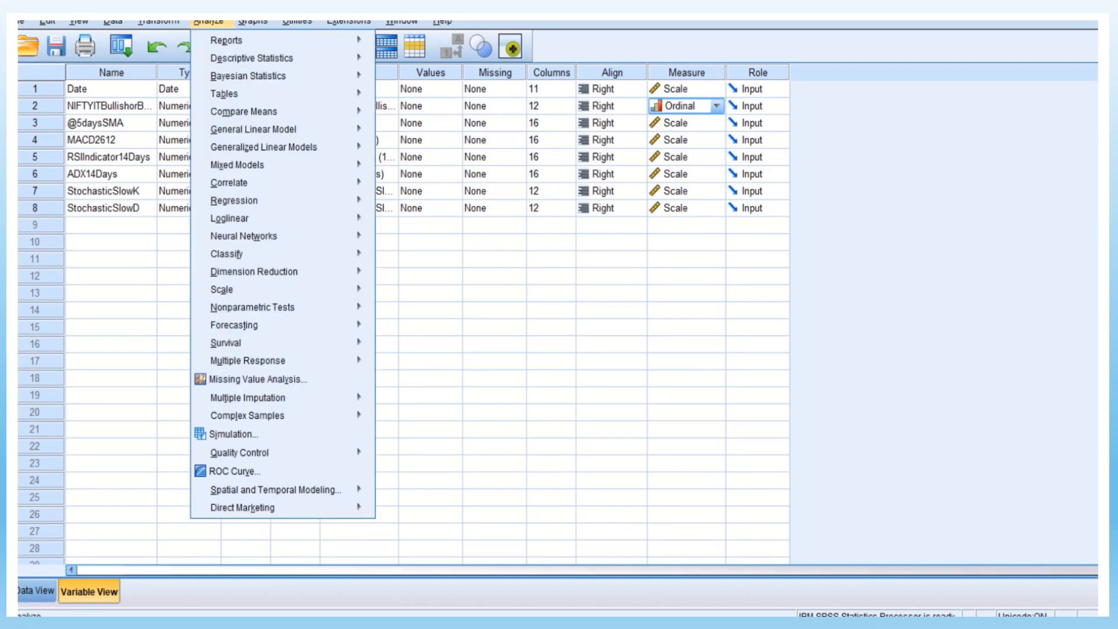
pyautogui.moveTo(229, 218)
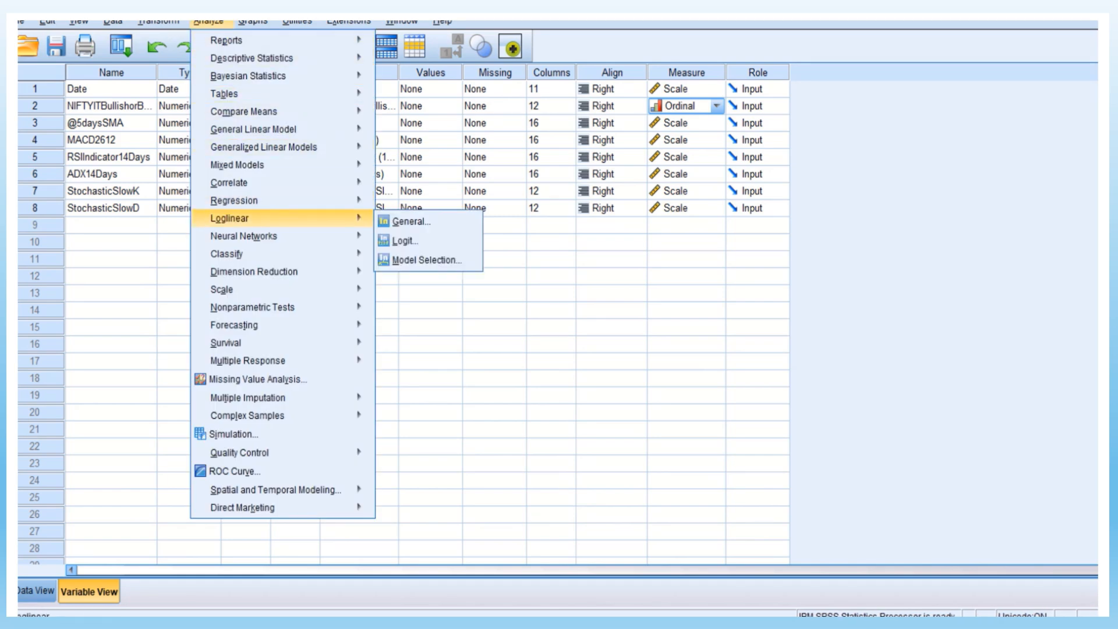
pyautogui.moveTo(243, 236)
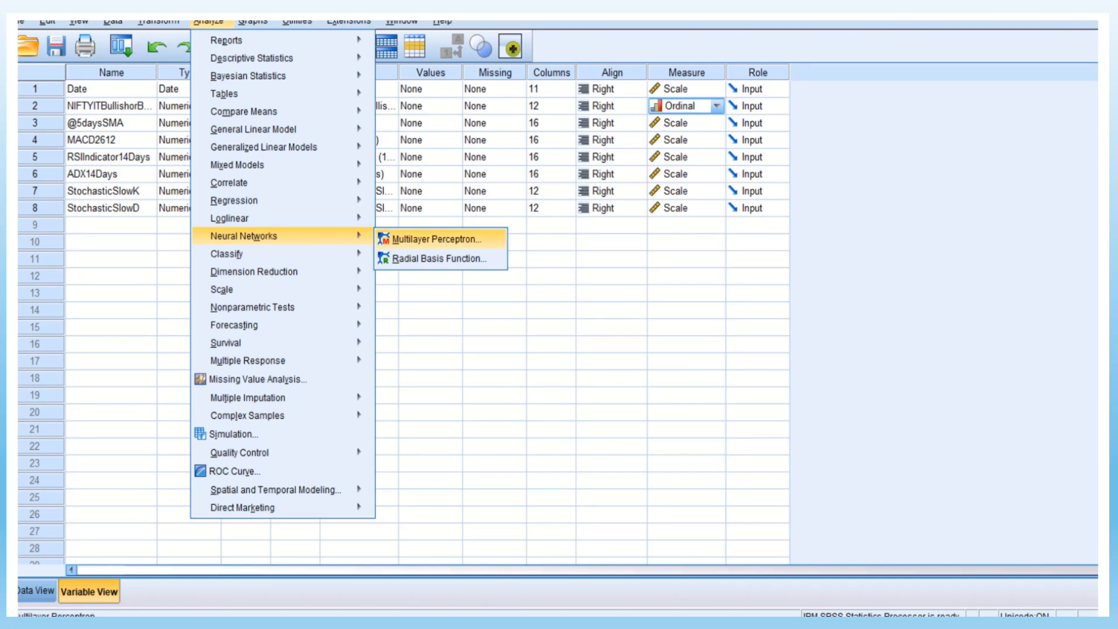
pyautogui.press('Return')
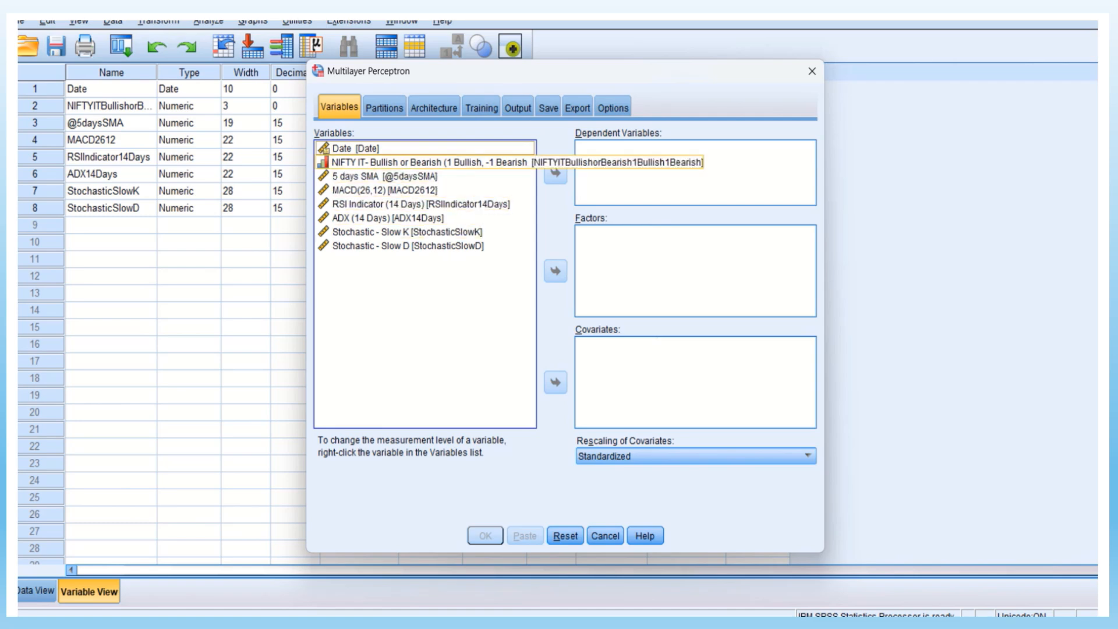
pyautogui.click(431, 163)
pyautogui.click(555, 172)
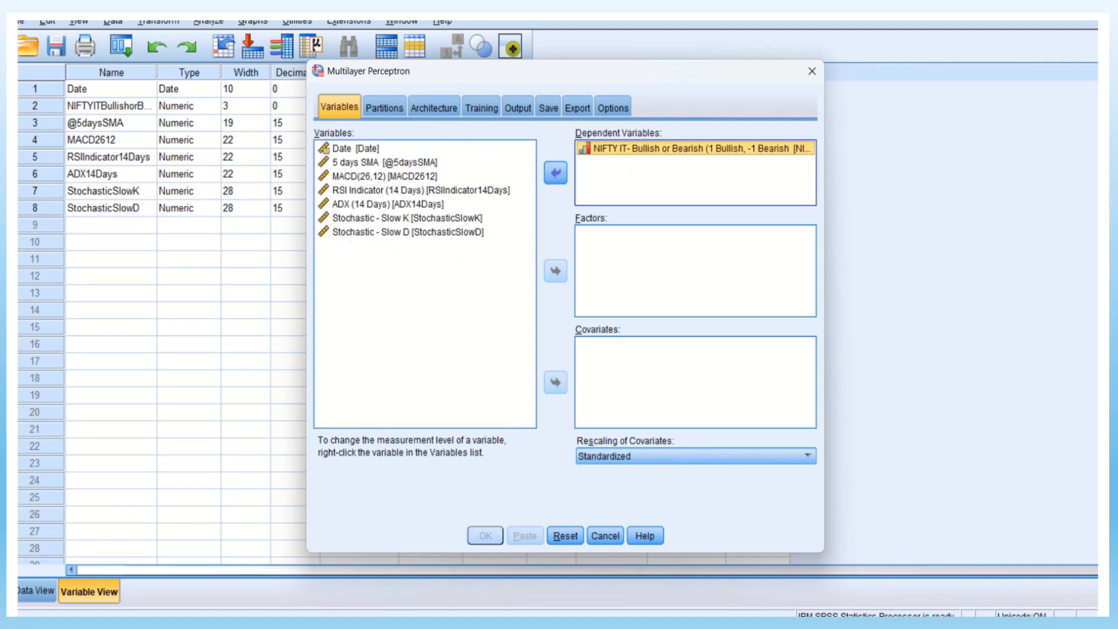
# Assign 5 days SMA, MACD(26,12), RSI Indicator, ADX, Stochastic Slow K and Stochastic Slow D as covariates
pyautogui.click(385, 162)
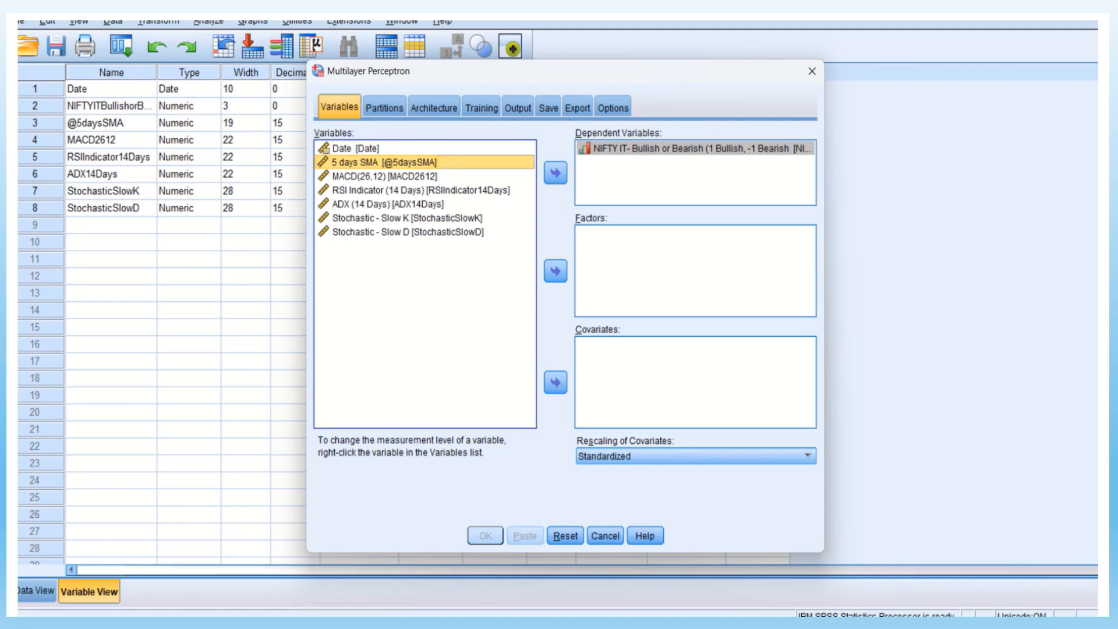
pyautogui.hotkey('shift', 'Down')
pyautogui.hotkey('shift', 'Down')
pyautogui.hotkey('shift', 'Down')
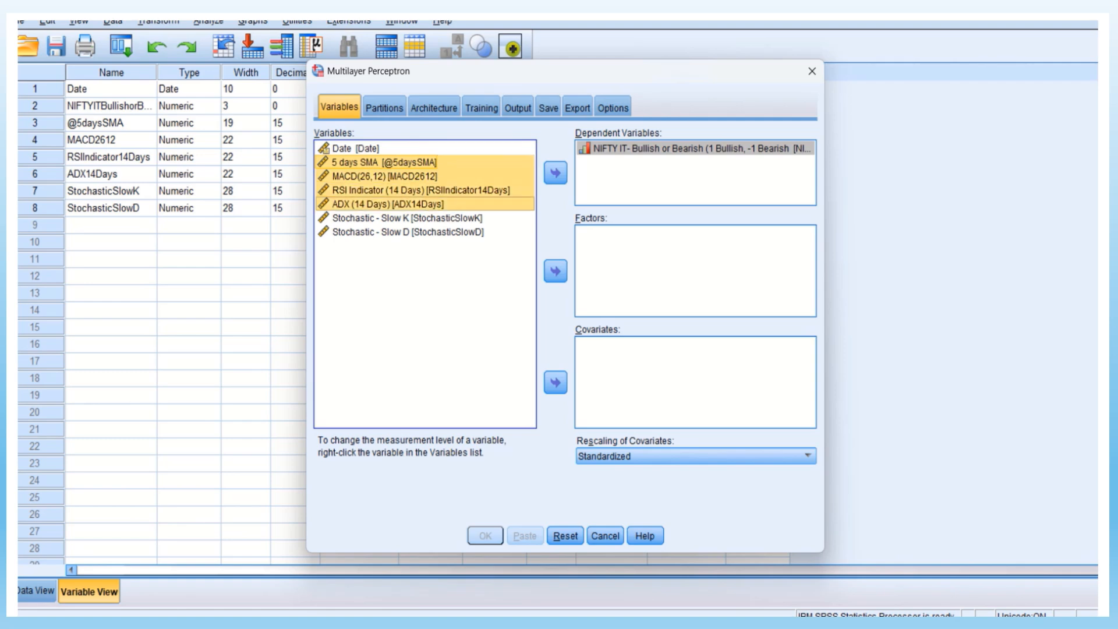
pyautogui.hotkey('shift', 'Down')
pyautogui.hotkey('shift', 'Down')
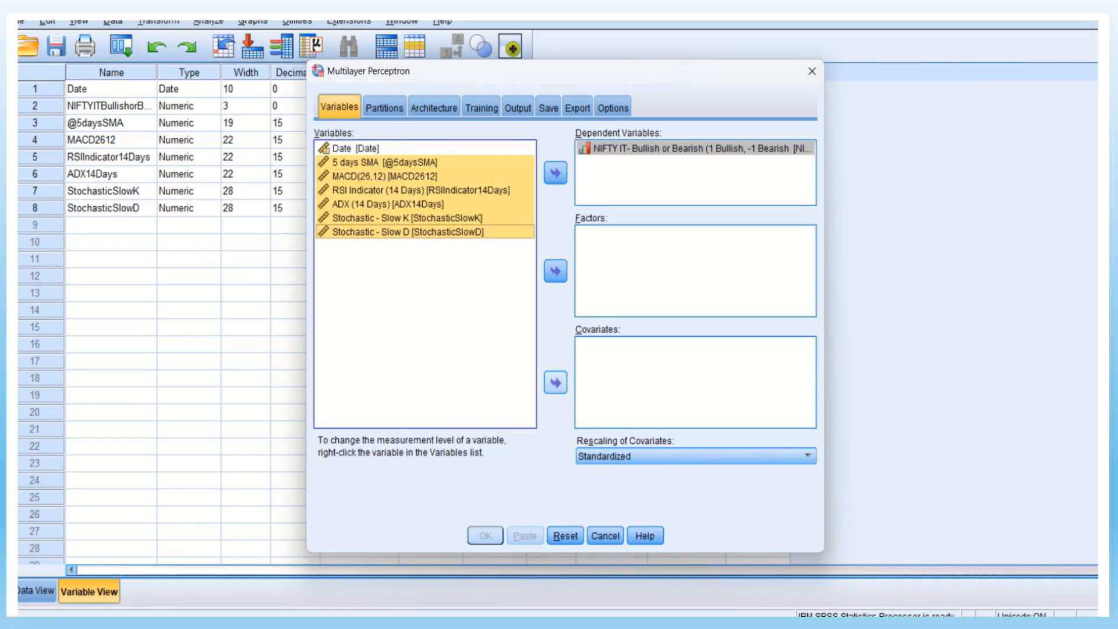
pyautogui.click(556, 383)
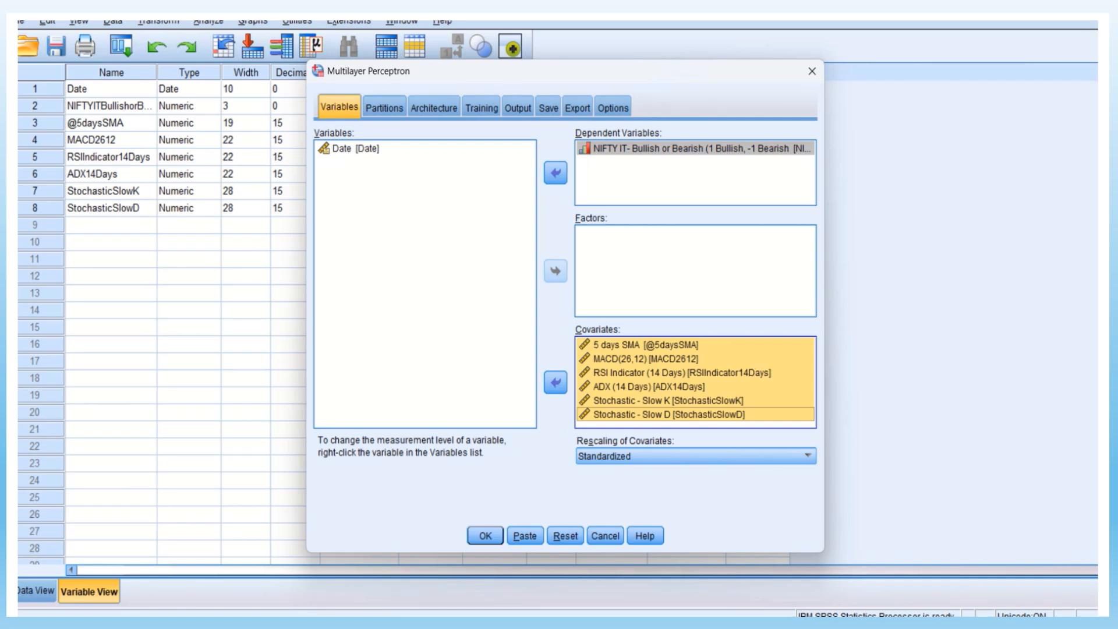
# Set the relative numbers for the random case partition to 8 for training, 1 for test and 1 for holdout
pyautogui.click(384, 108)
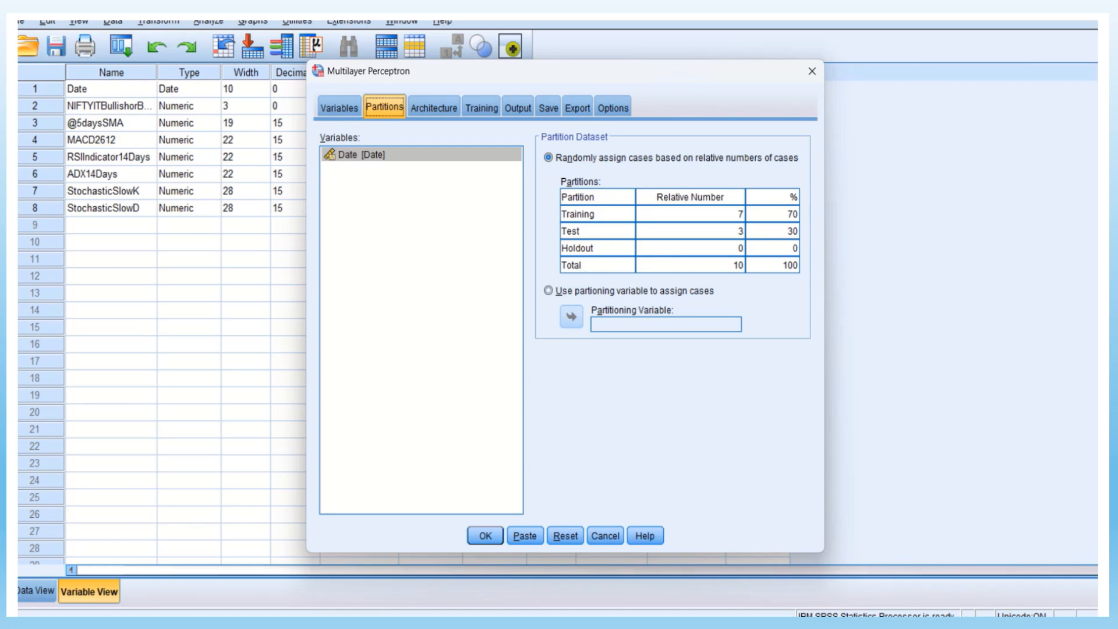
pyautogui.doubleClick(739, 214)
pyautogui.press('BackSpace')
pyautogui.write('8')
pyautogui.click(740, 231)
pyautogui.press('BackSpace')
pyautogui.write('1')
pyautogui.click(739, 248)
pyautogui.press('Delete')
pyautogui.write('1')
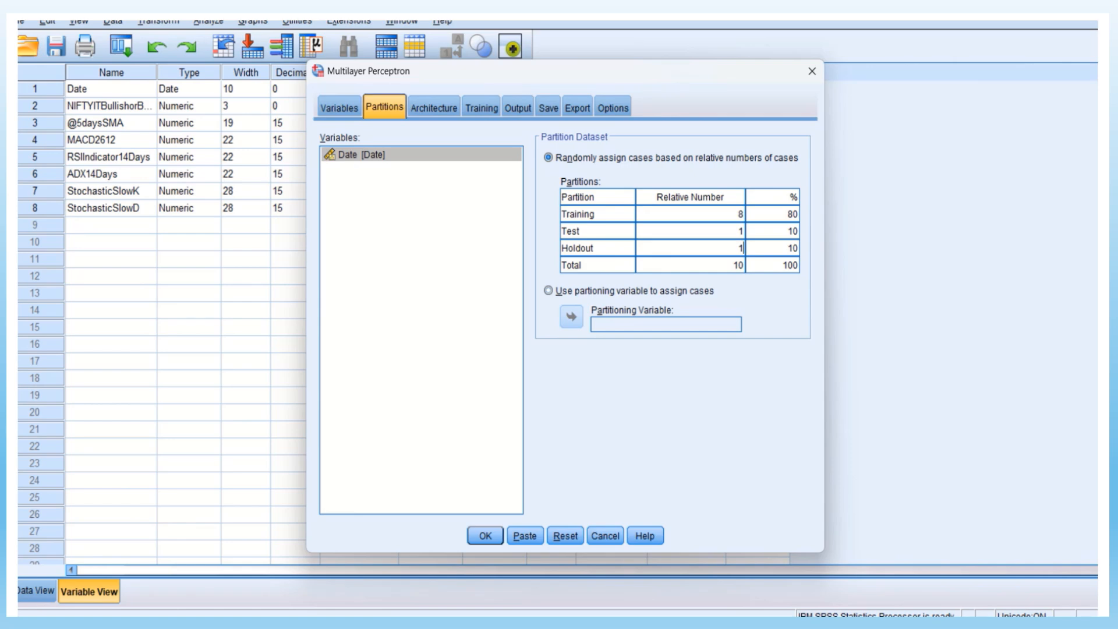
# Configure a custom network architecture with two hidden layers and a hyperbolic tangent activation function for the output layer
pyautogui.click(434, 107)
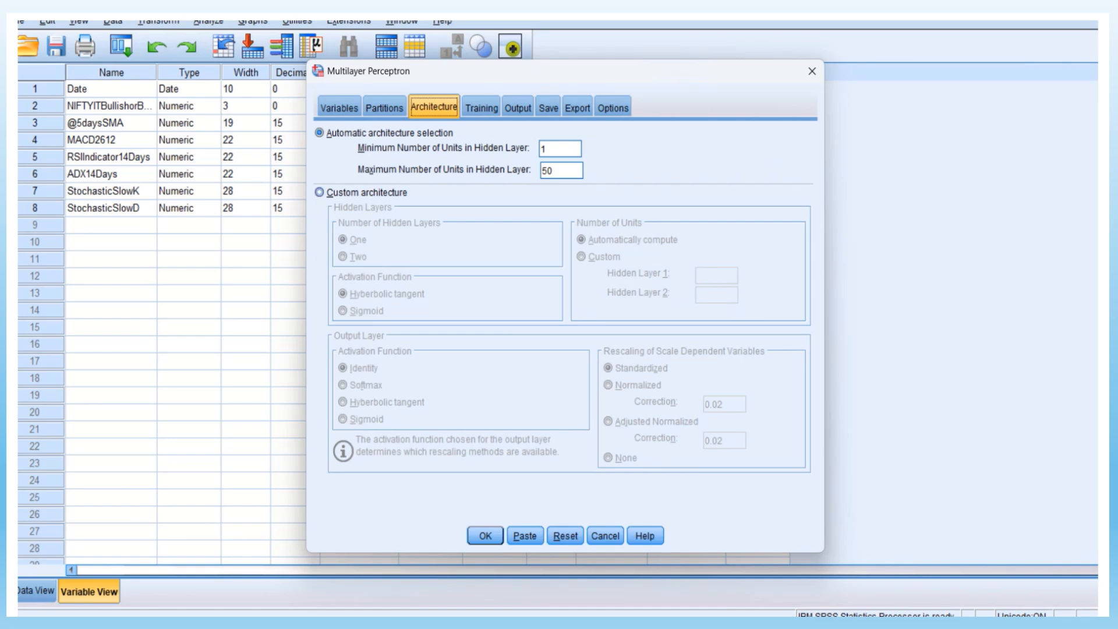
pyautogui.click(320, 193)
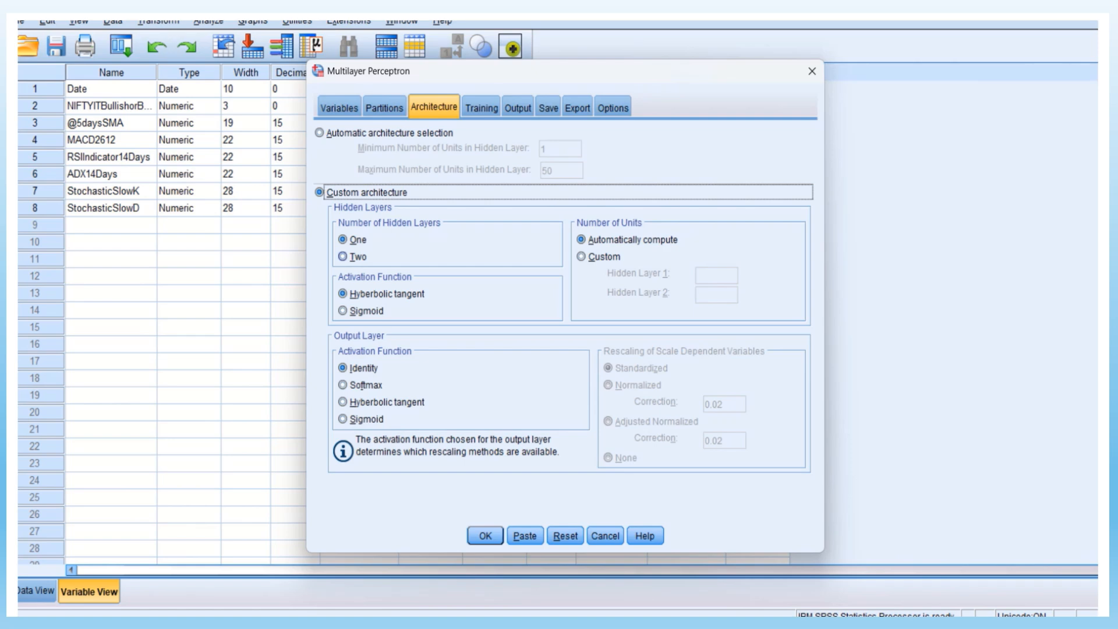
pyautogui.click(344, 256)
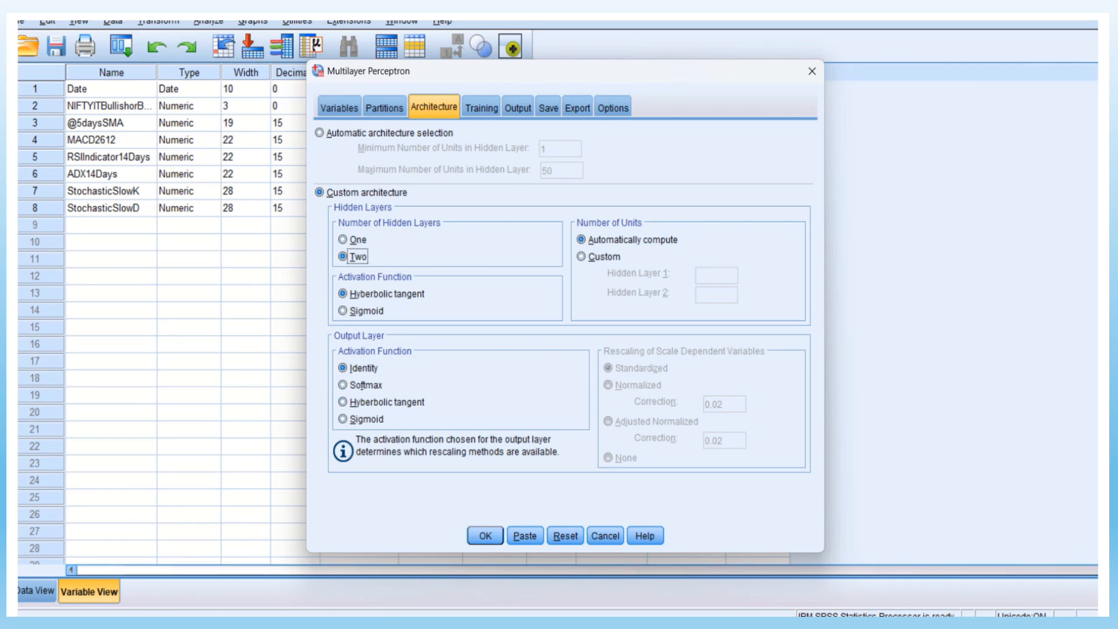
pyautogui.click(343, 402)
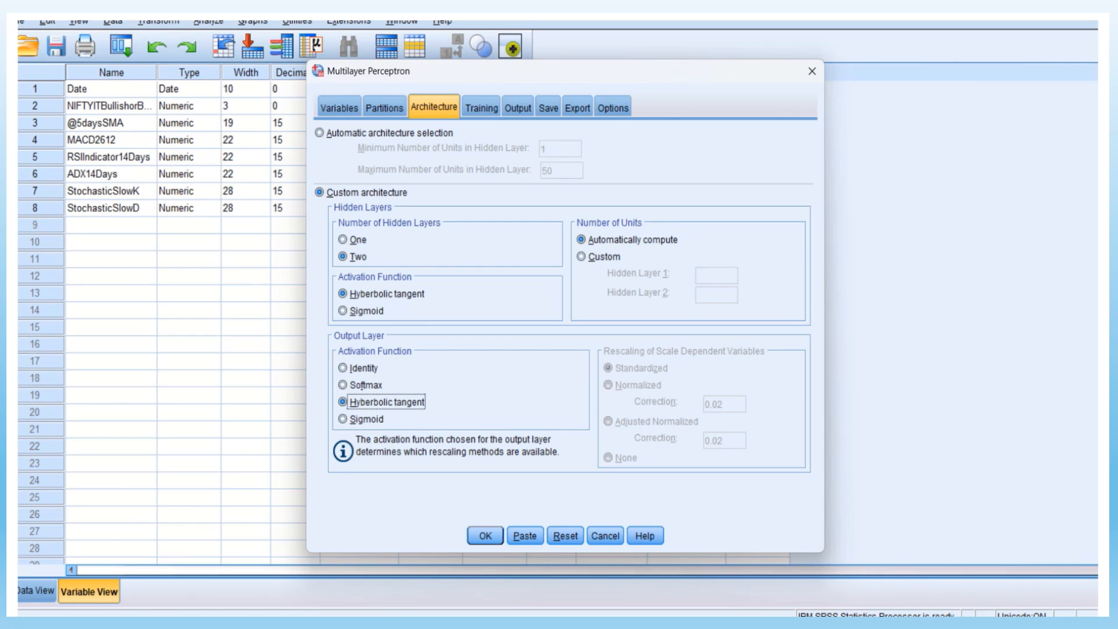
# Include synaptic weights, ROC curve, cumulative gains chart, lift chart, predicted by observed chart and independent variable importance analysis in the output
pyautogui.click(482, 108)
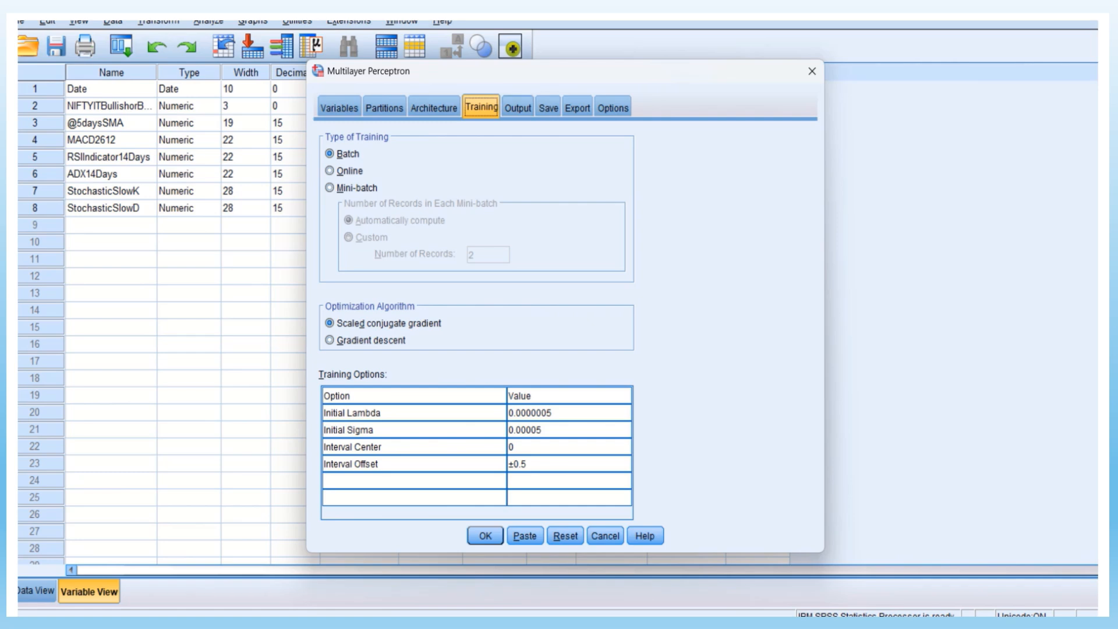
pyautogui.click(518, 108)
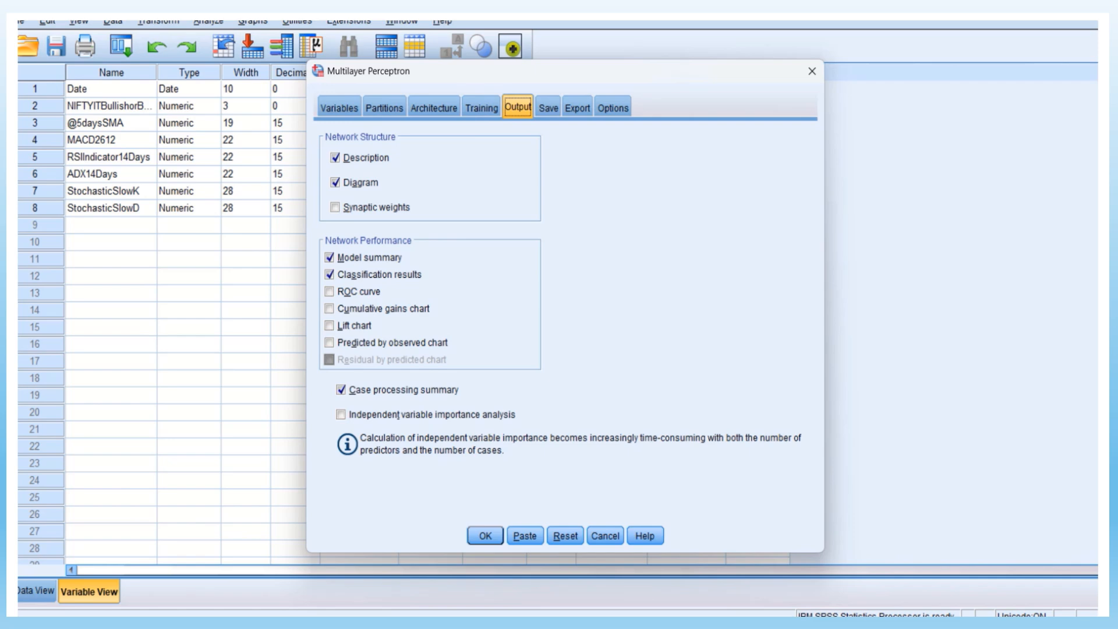
pyautogui.moveTo(524, 71); pyautogui.dragTo(598, 178)
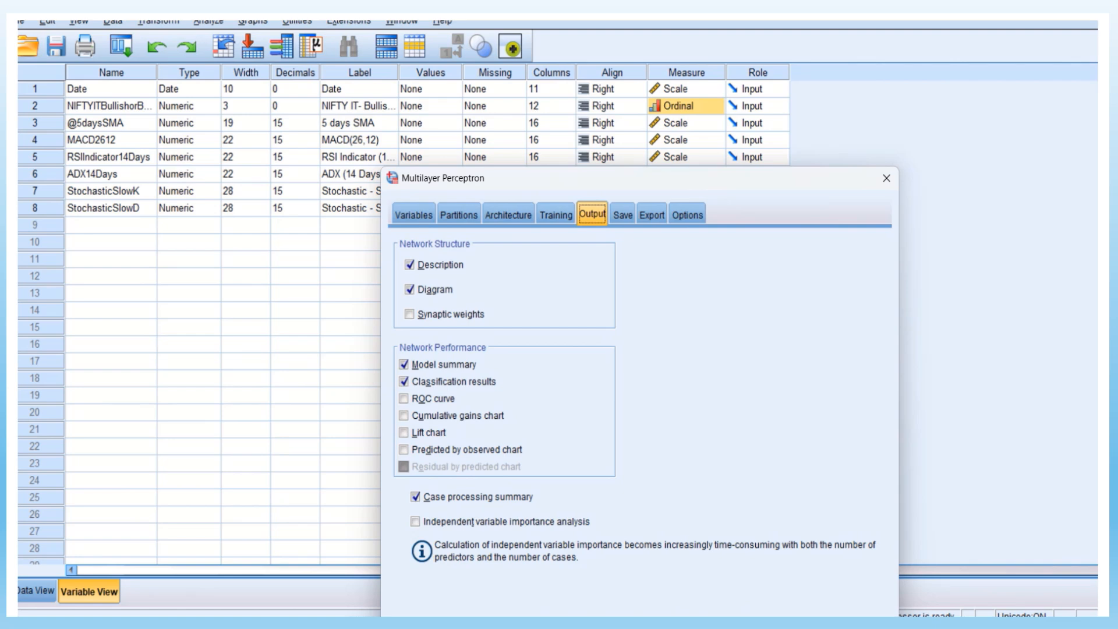
pyautogui.moveTo(599, 178); pyautogui.dragTo(578, 67)
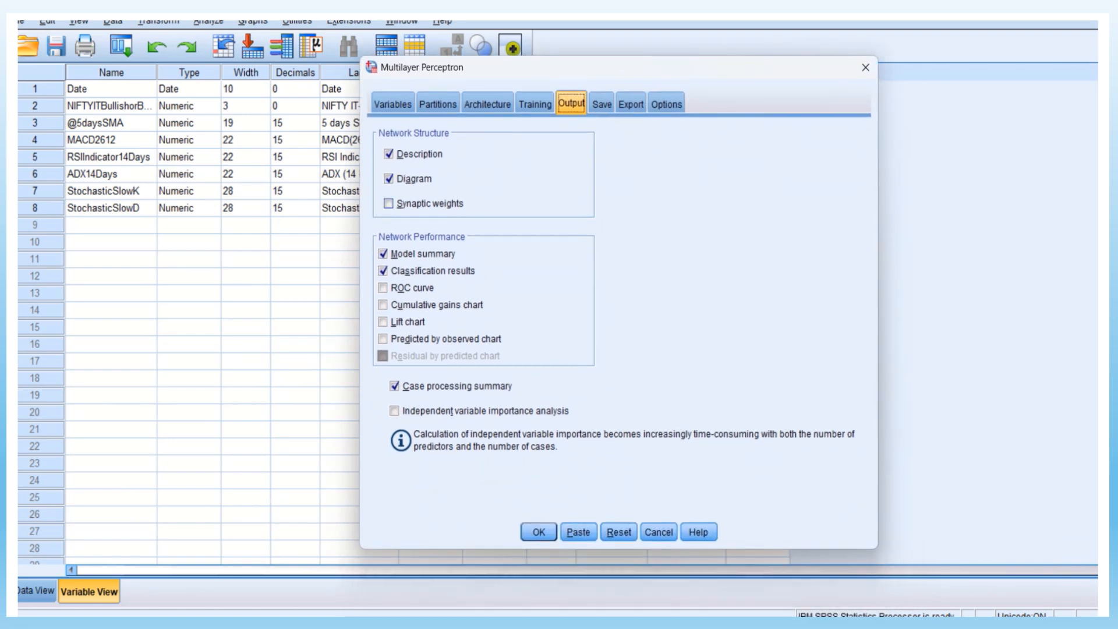
pyautogui.moveTo(578, 67); pyautogui.dragTo(593, 151)
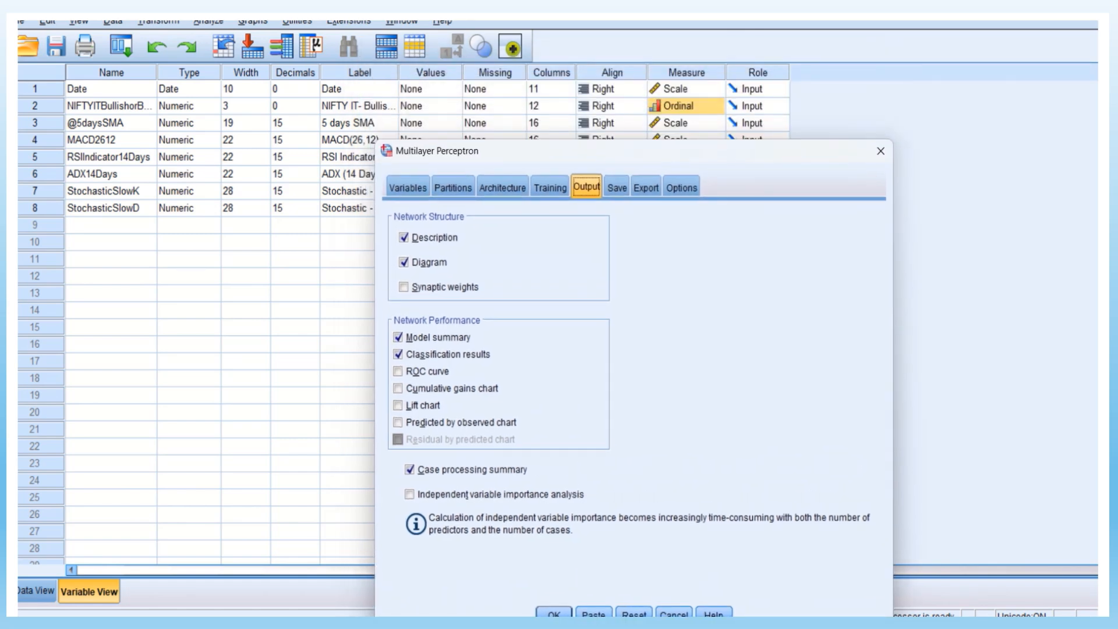
pyautogui.moveTo(593, 151); pyautogui.dragTo(578, 76)
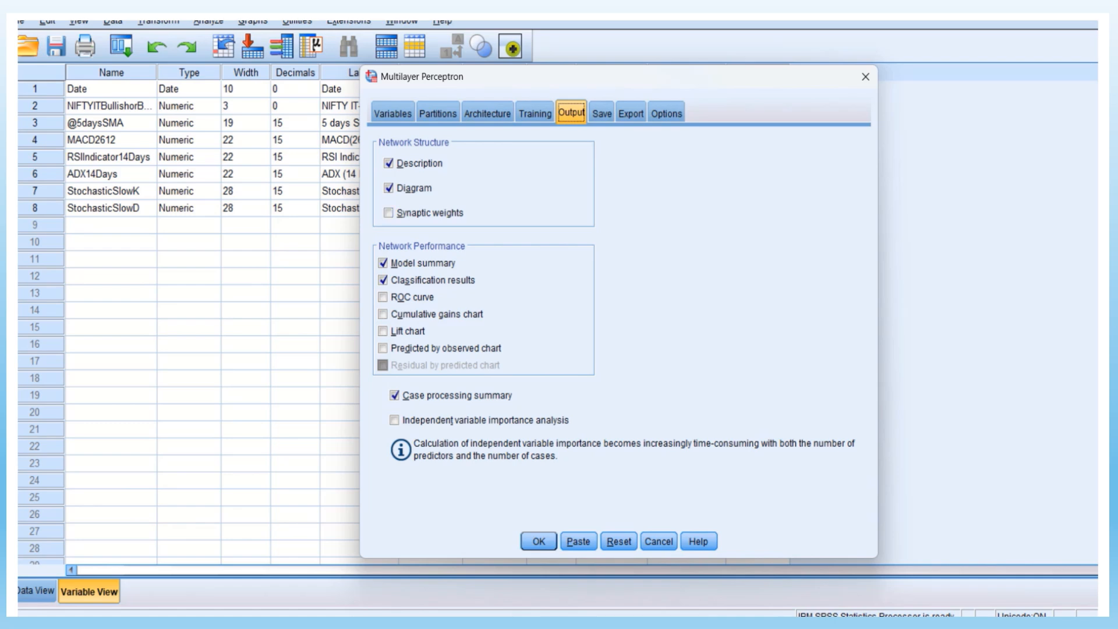
pyautogui.moveTo(619, 76)
pyautogui.mouseDown()
pyautogui.moveTo(635, 127)
pyautogui.moveTo(626, 76)
pyautogui.mouseUp()
pyautogui.click(396, 213)
pyautogui.click(390, 297)
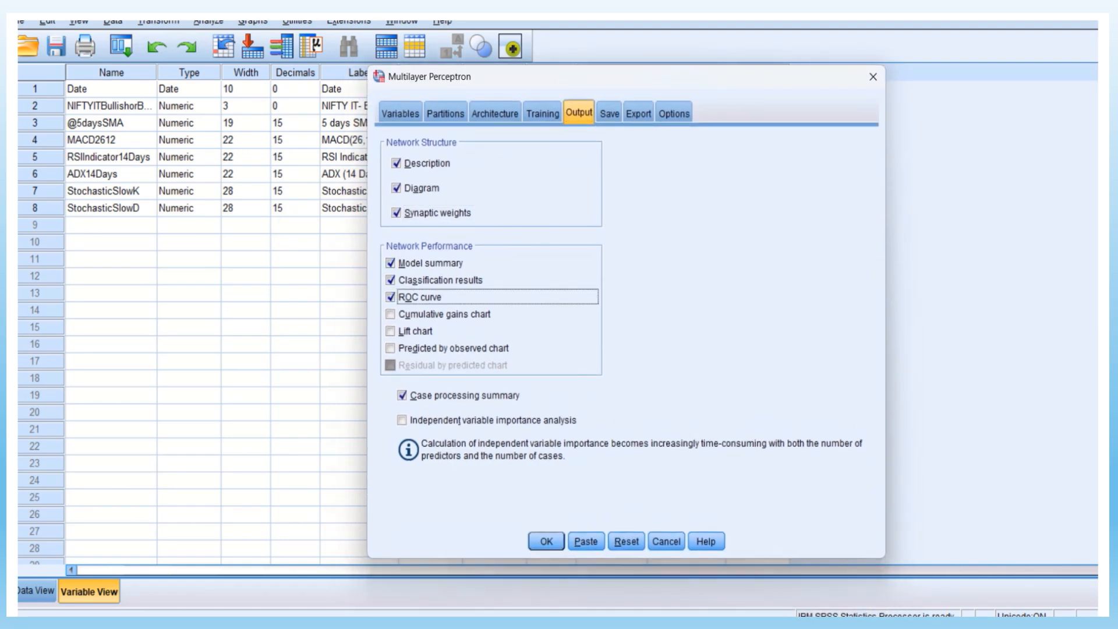
pyautogui.click(391, 314)
pyautogui.click(390, 331)
pyautogui.click(390, 347)
pyautogui.click(402, 420)
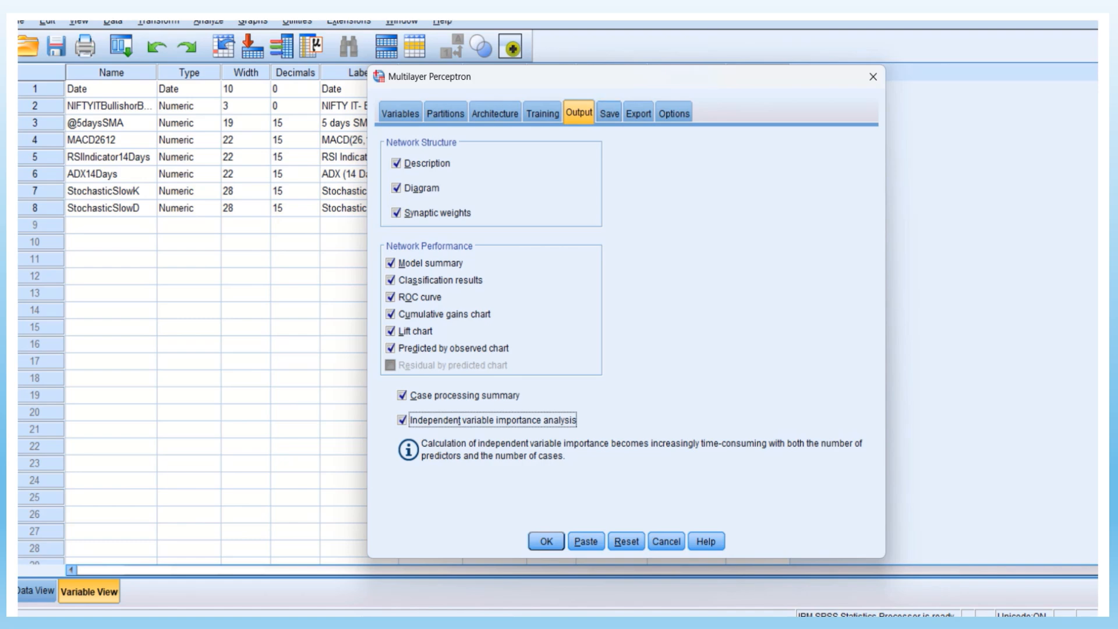
# Enable saving both the predicted value or category and the predicted pseudo-probability for each dependent variable
pyautogui.click(609, 113)
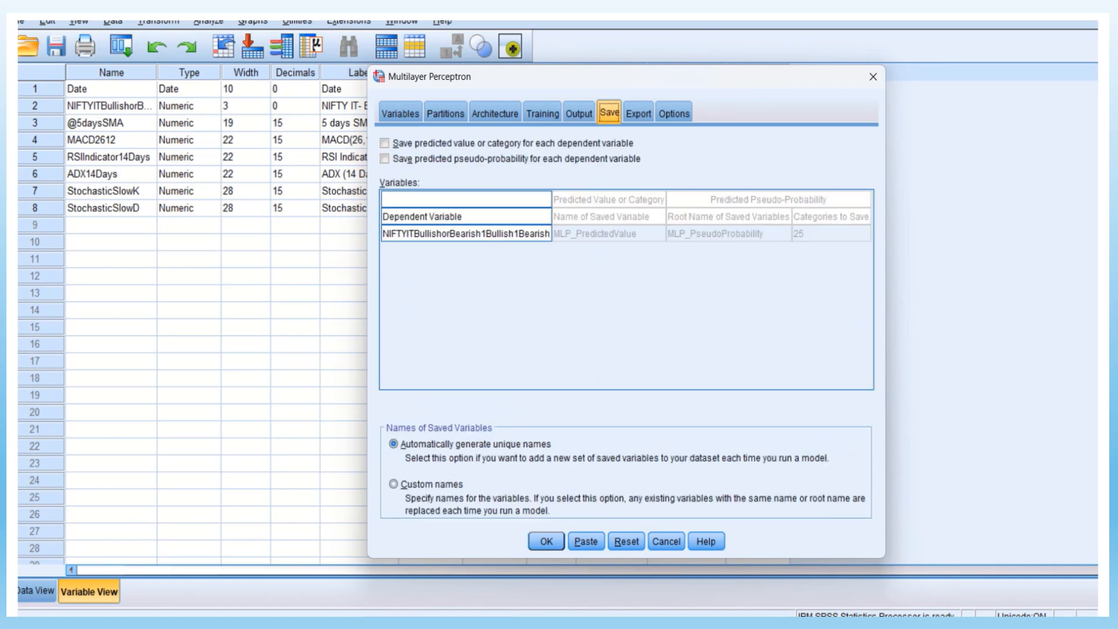
pyautogui.click(385, 144)
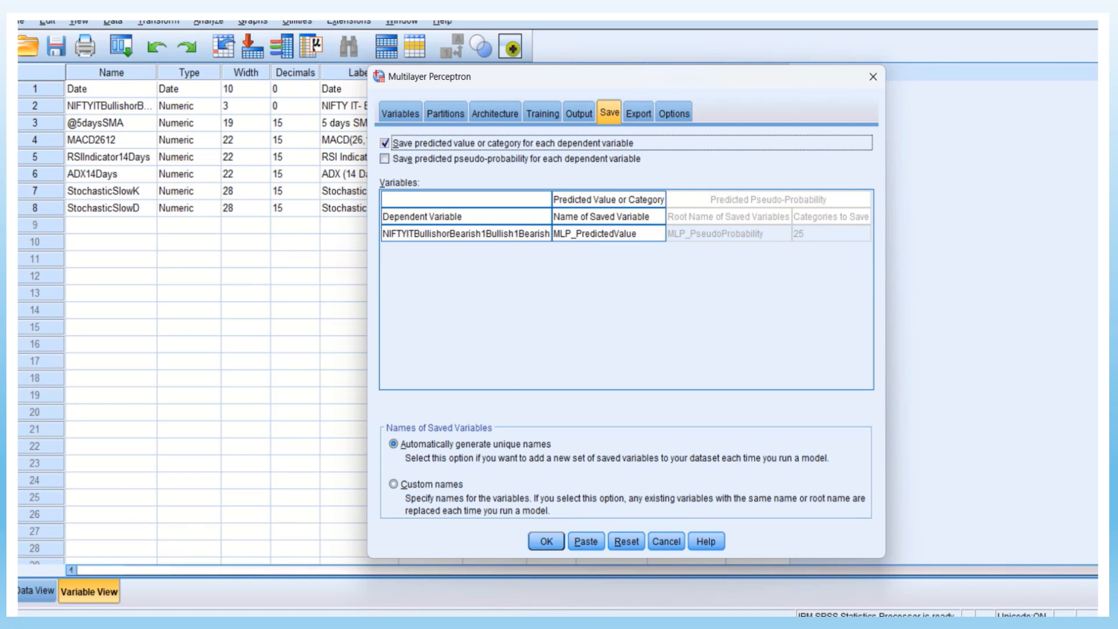
pyautogui.click(384, 159)
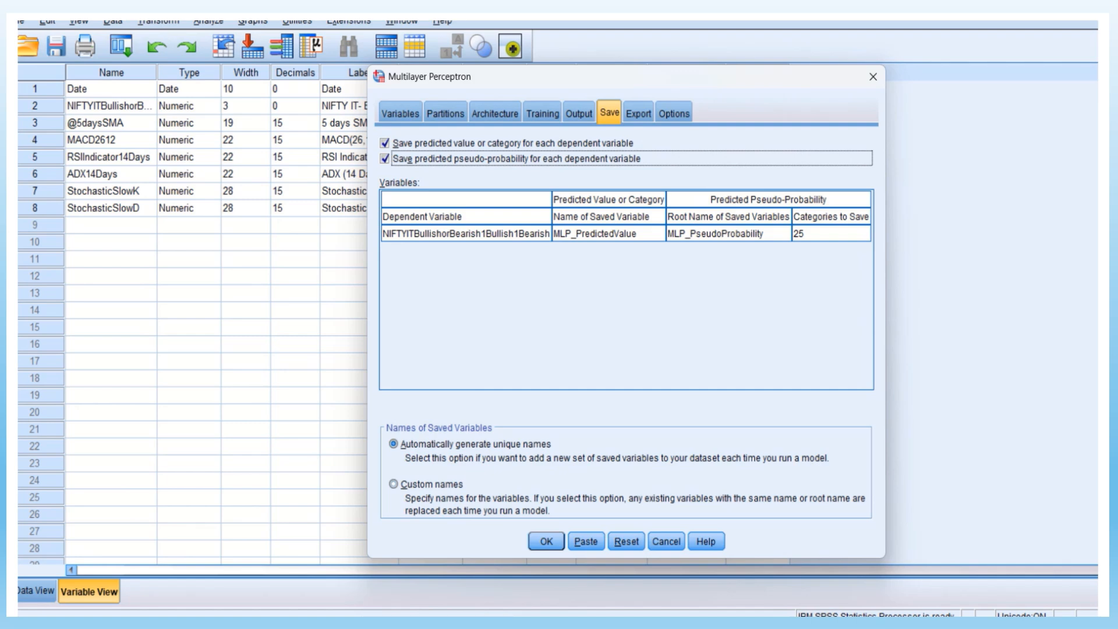
# Export the synaptic weight estimates to an XML file named OUTPUT 2 in the PART 2 folder, and run the analysis
pyautogui.click(638, 113)
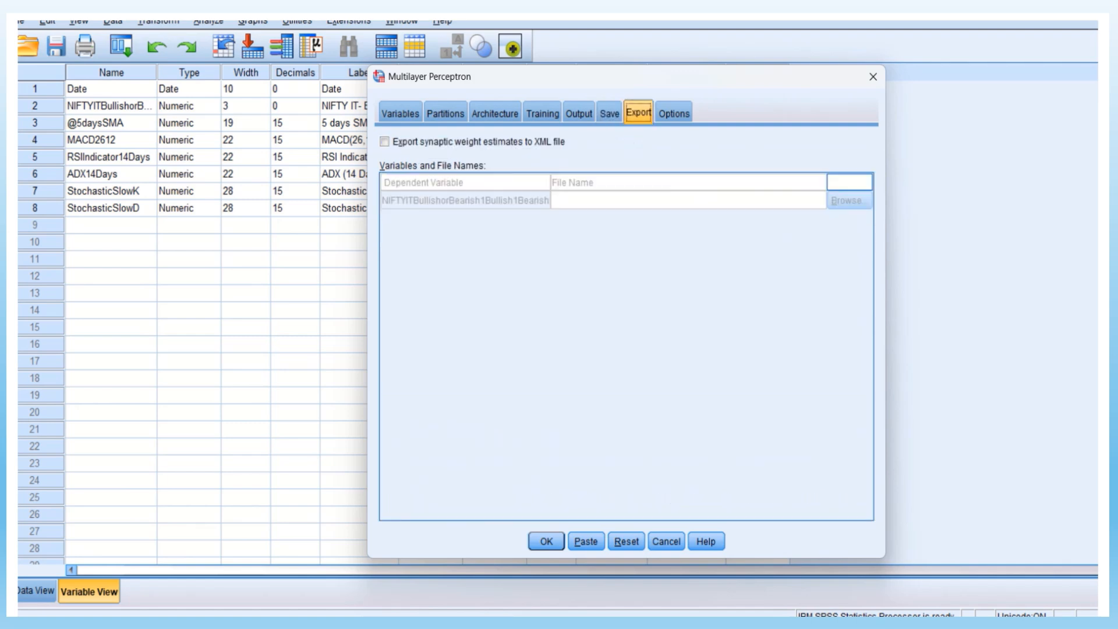
pyautogui.click(384, 142)
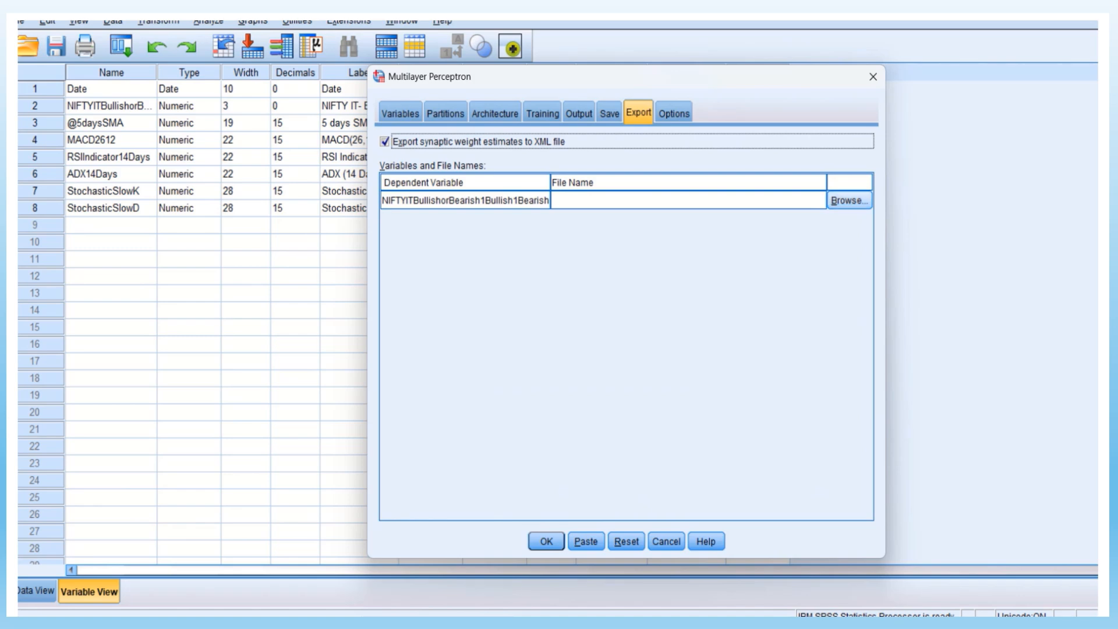
pyautogui.click(850, 200)
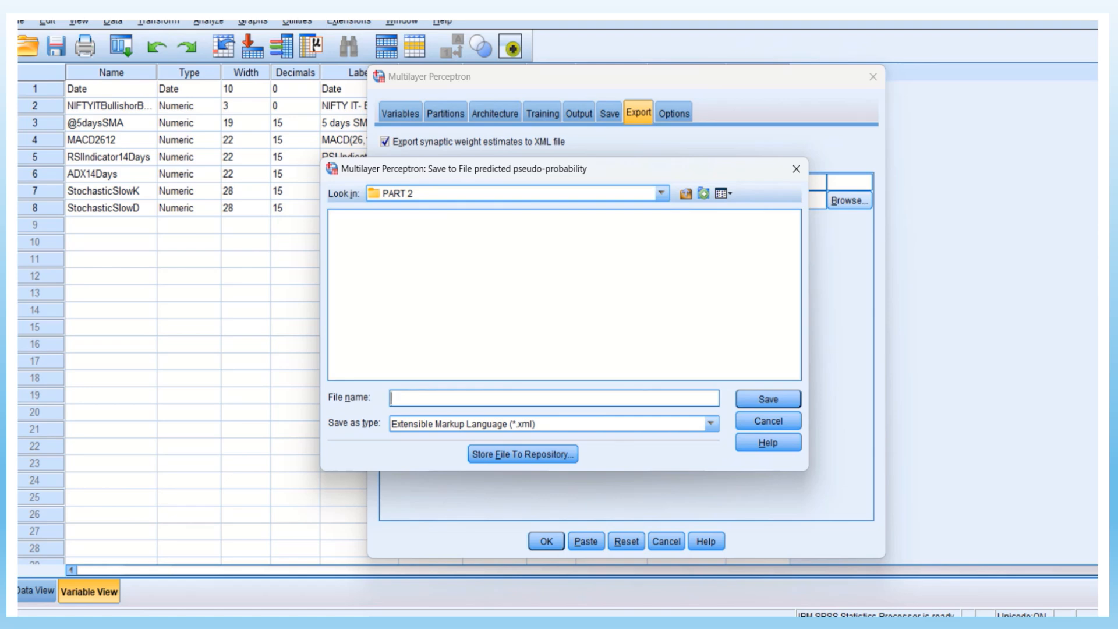
pyautogui.write('OUTPUT 2')
pyautogui.press('Return')
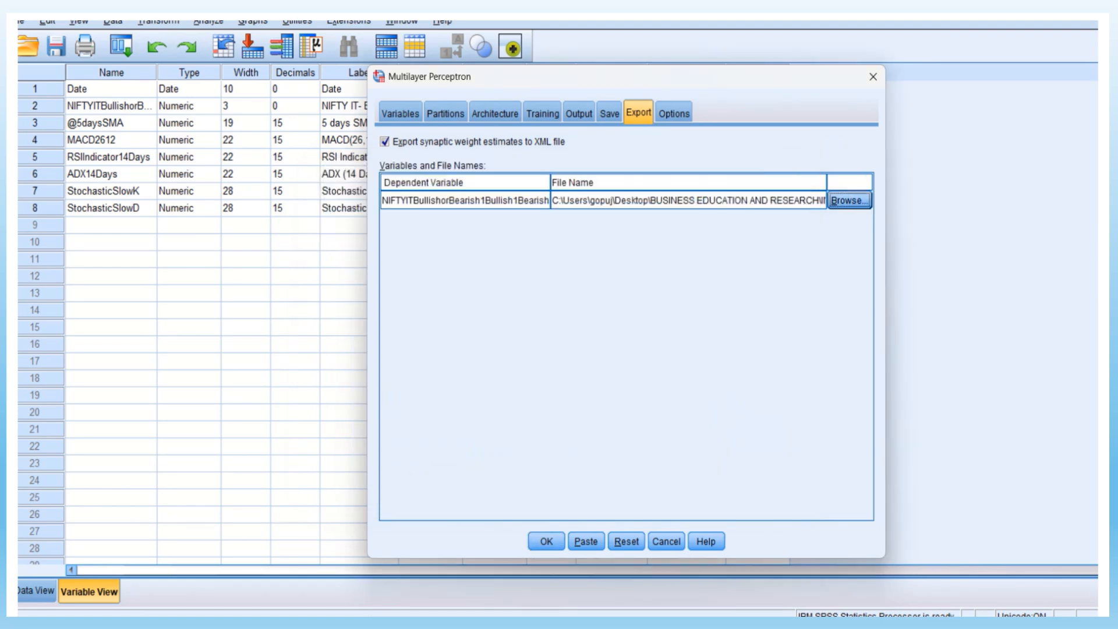
pyautogui.click(674, 113)
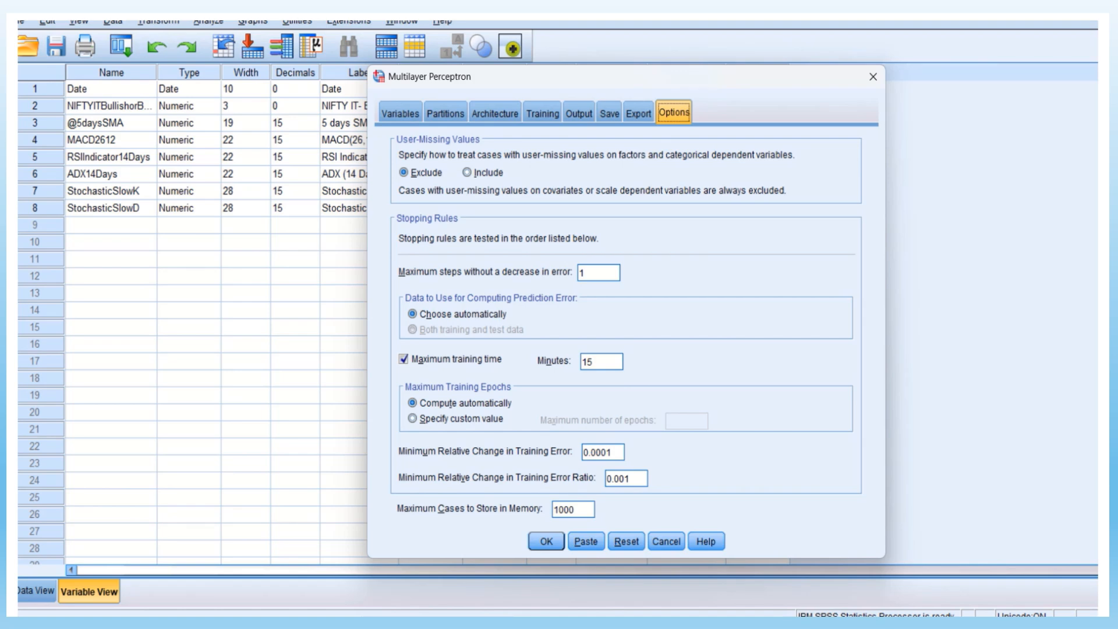
pyautogui.click(546, 542)
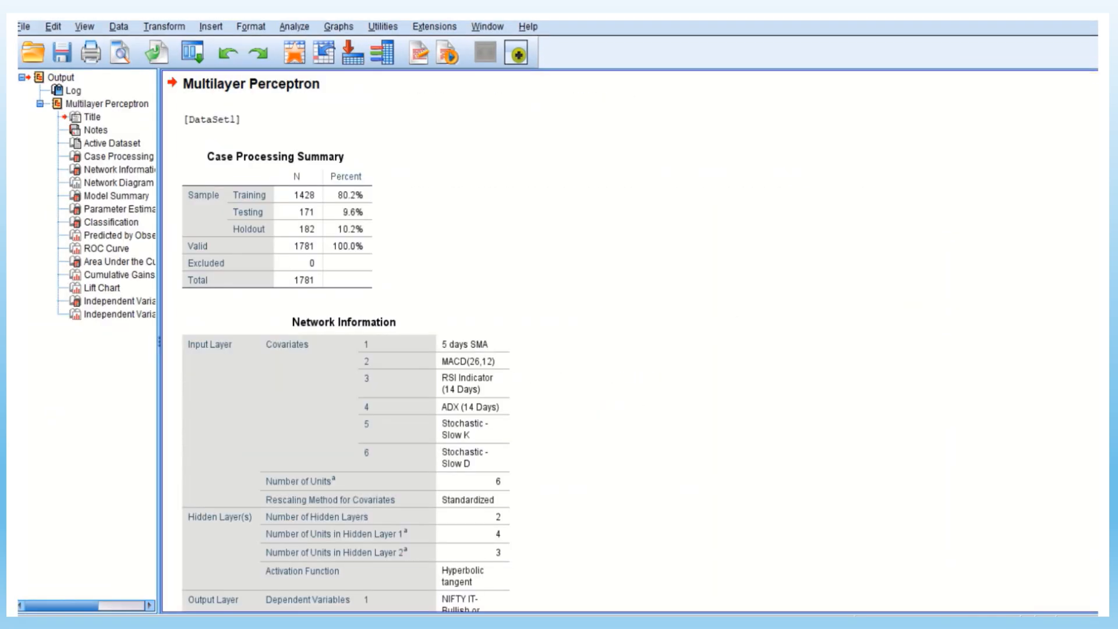
# Examine the case processing summary, the network information table and the network diagram in the Multilayer Perceptron output
pyautogui.scroll(-3, 630, 341)
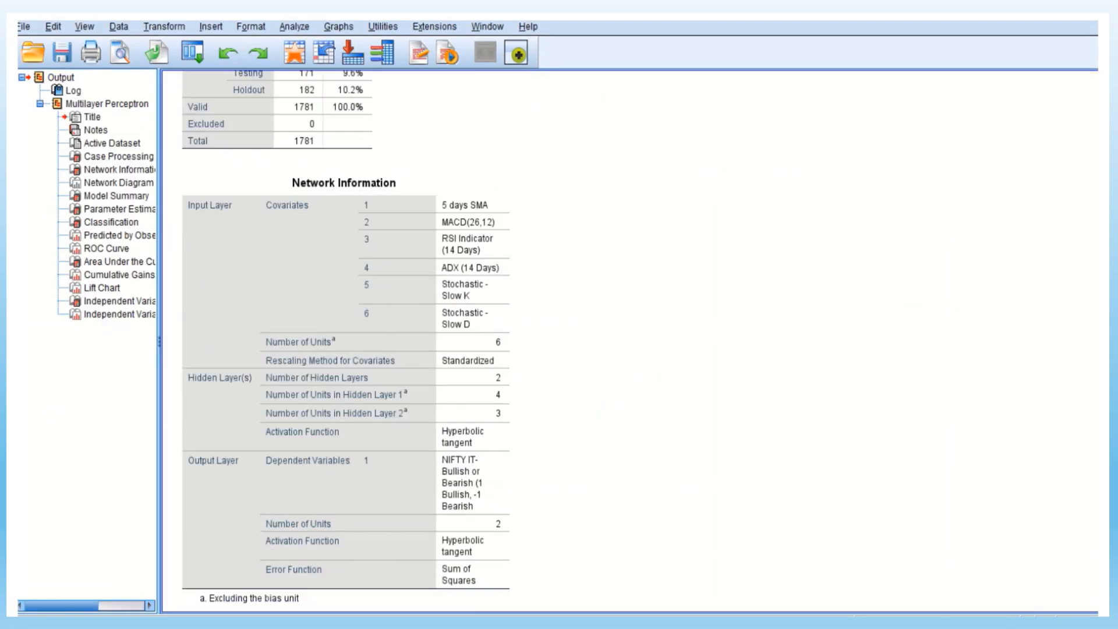
pyautogui.scroll(4, 629, 340)
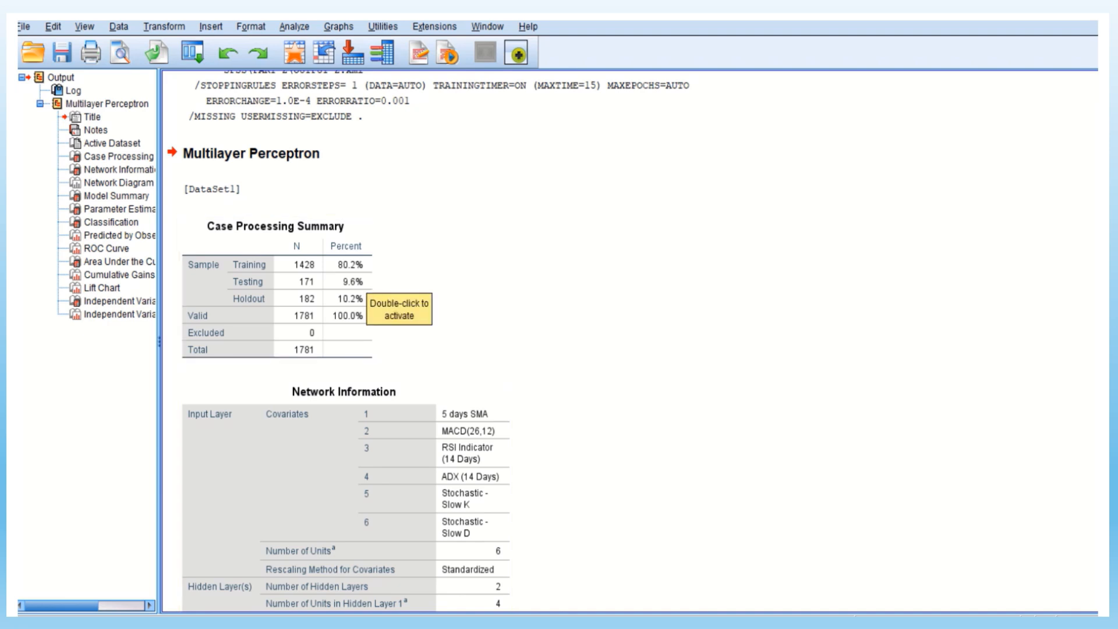
pyautogui.scroll(-5, 364, 288)
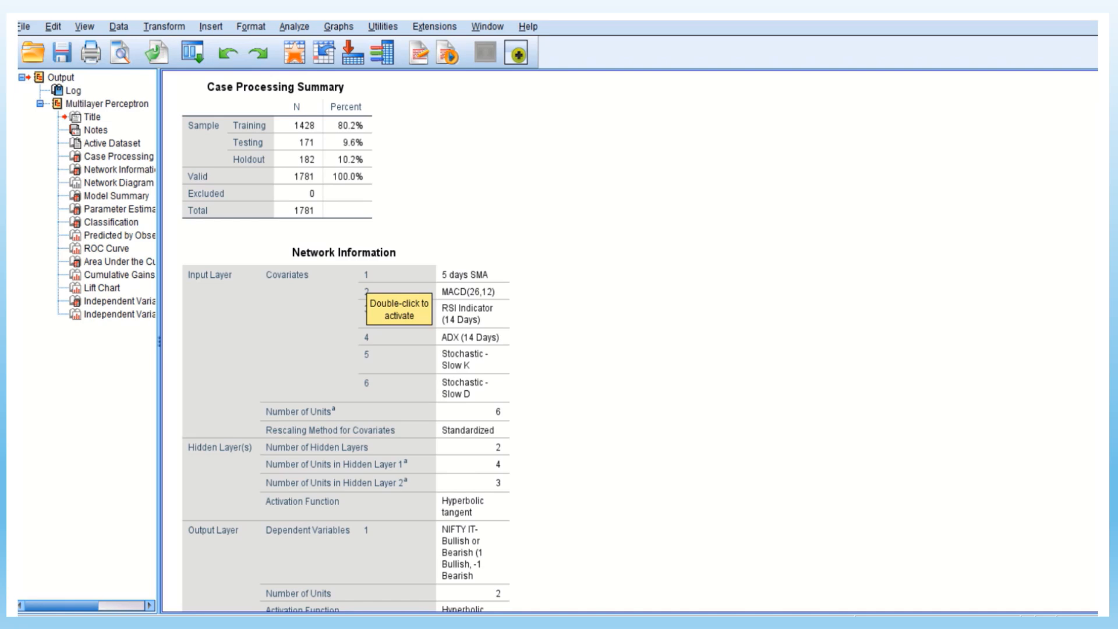
pyautogui.scroll(-5, 364, 288)
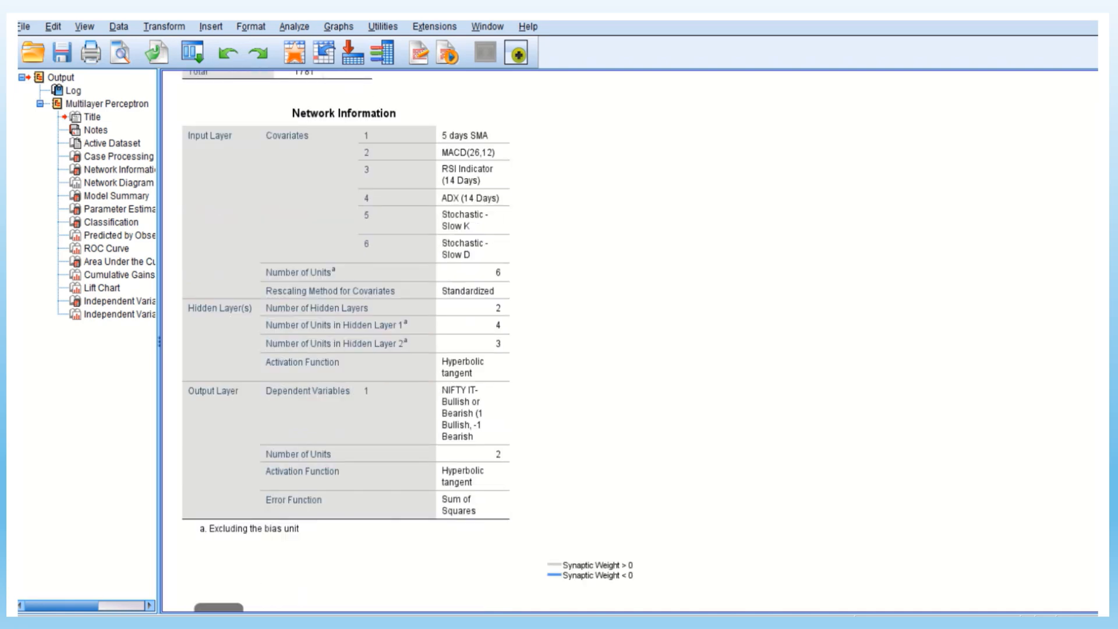
pyautogui.scroll(-7, 364, 289)
pyautogui.scroll(-5, 364, 289)
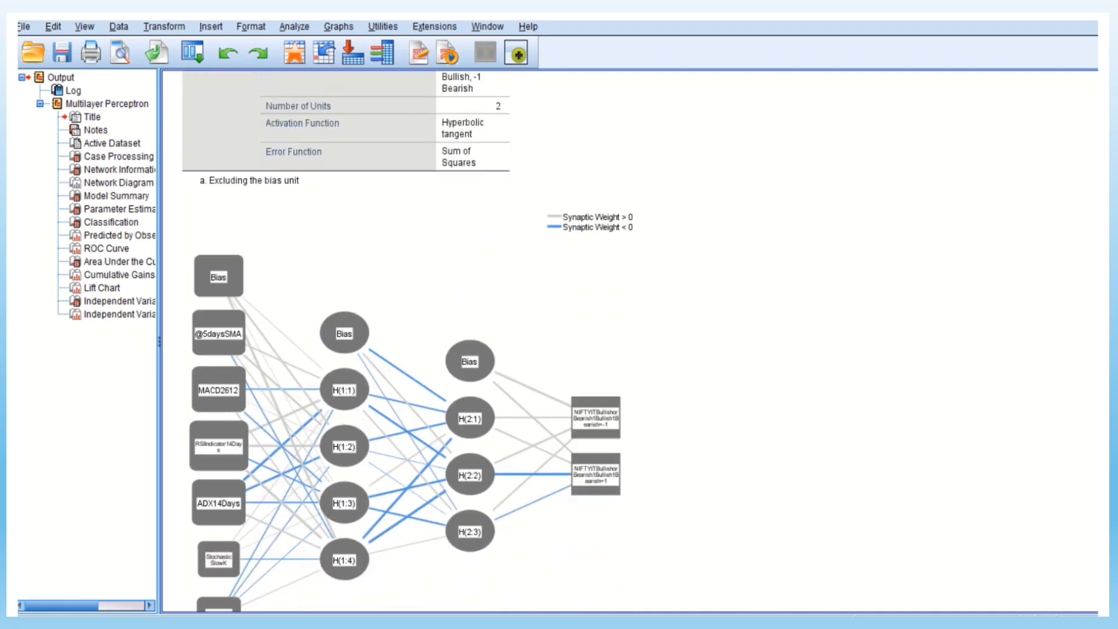
pyautogui.scroll(-5, 364, 288)
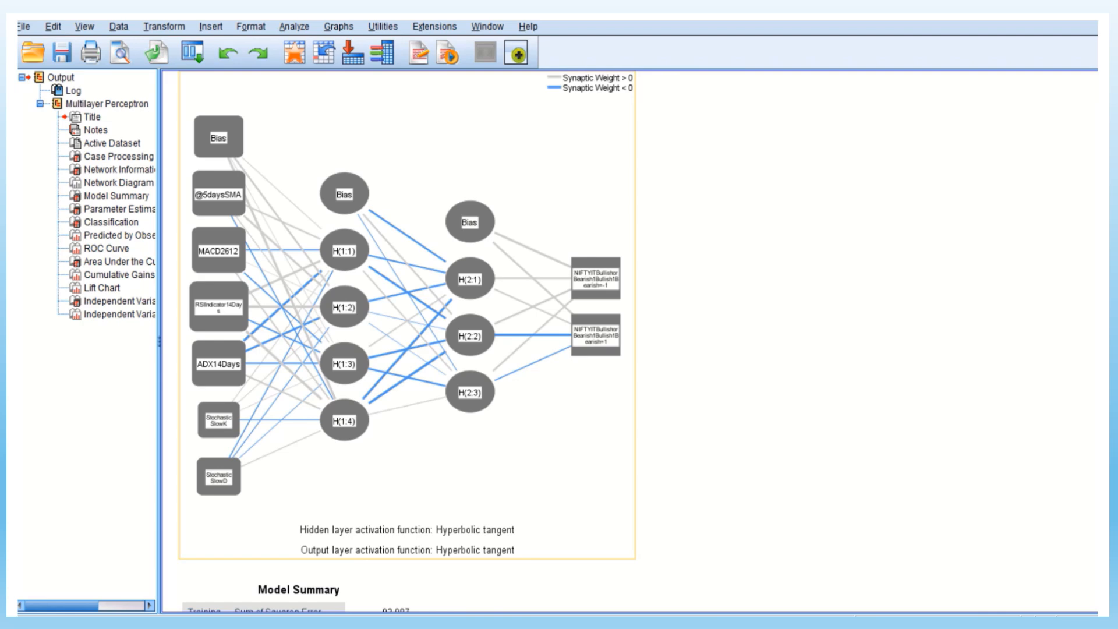
# Review the model summary, the parameter estimates and the classification table for the training, testing and holdout samples
pyautogui.scroll(-10, 629, 341)
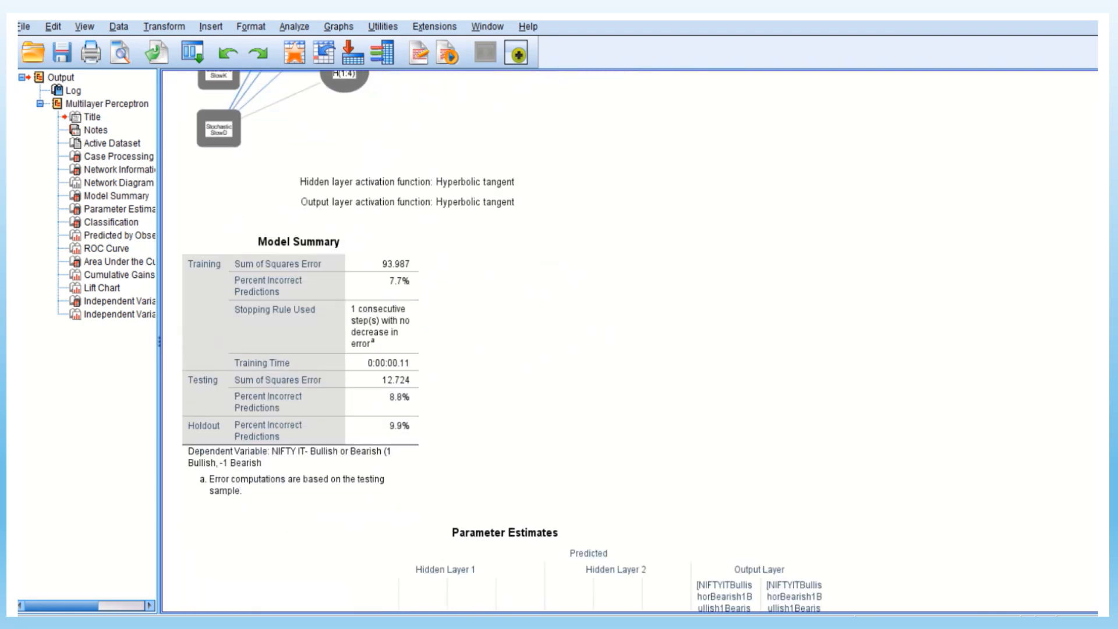
pyautogui.scroll(-6, 696, 350)
pyautogui.click(696, 350)
pyautogui.scroll(-6, 696, 350)
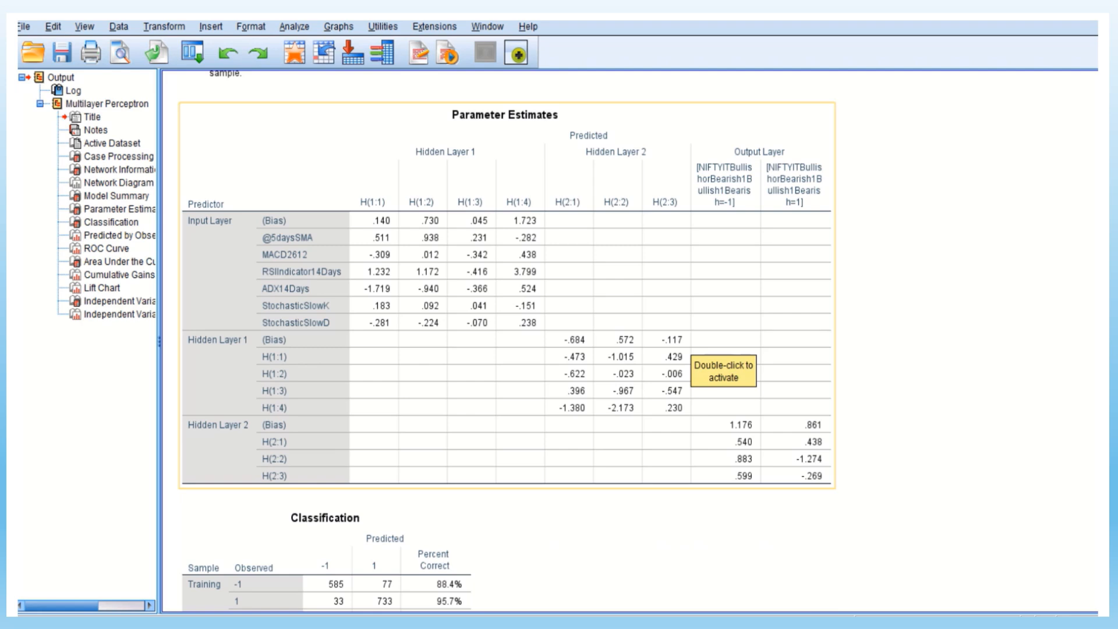
pyautogui.scroll(-5, 501, 341)
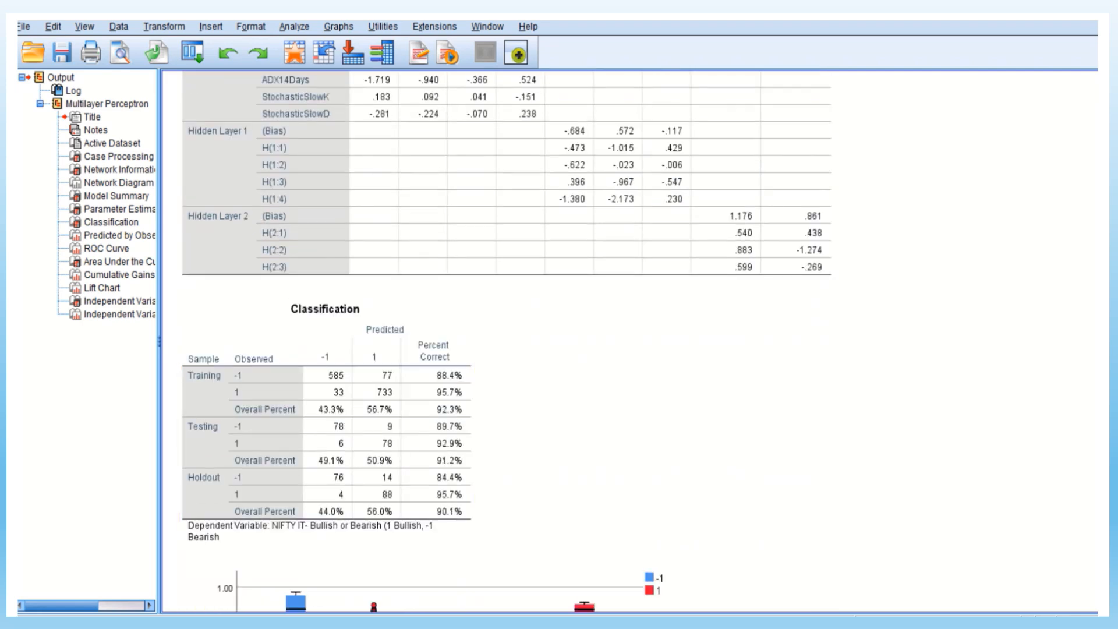
pyautogui.scroll(-3, 629, 341)
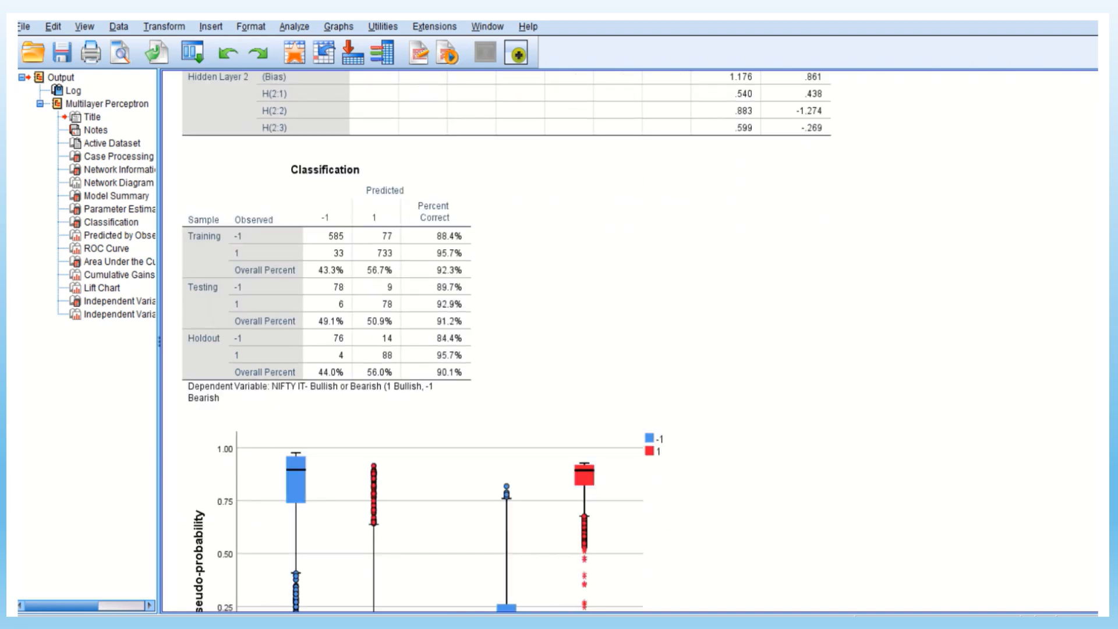
# Examine the predicted pseudo-probability boxplot, ROC curve, area under the curve, cumulative gains chart and lift chart
pyautogui.scroll(-5, 629, 340)
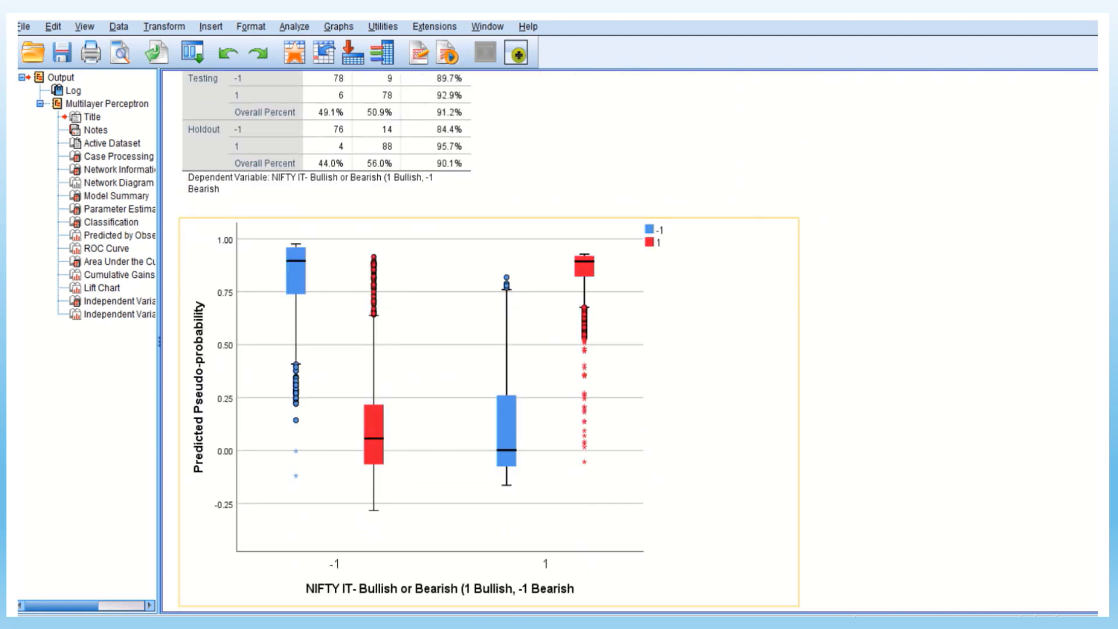
pyautogui.scroll(-8, 588, 384)
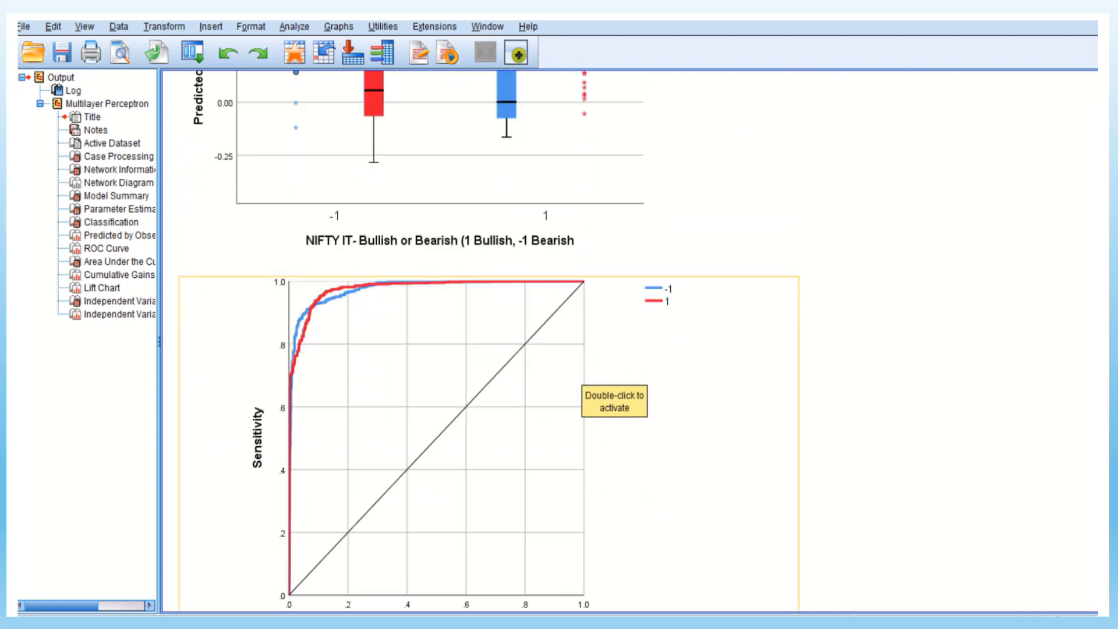
pyautogui.scroll(-3, 588, 384)
pyautogui.scroll(-5, 588, 384)
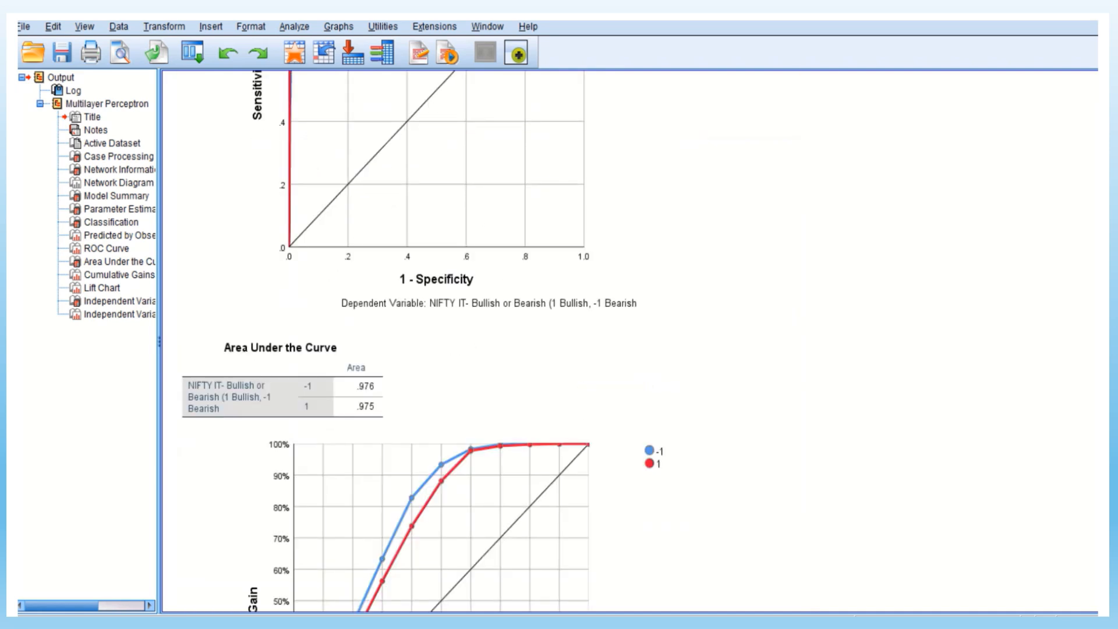
pyautogui.scroll(-5, 588, 384)
pyautogui.scroll(-5, 641, 163)
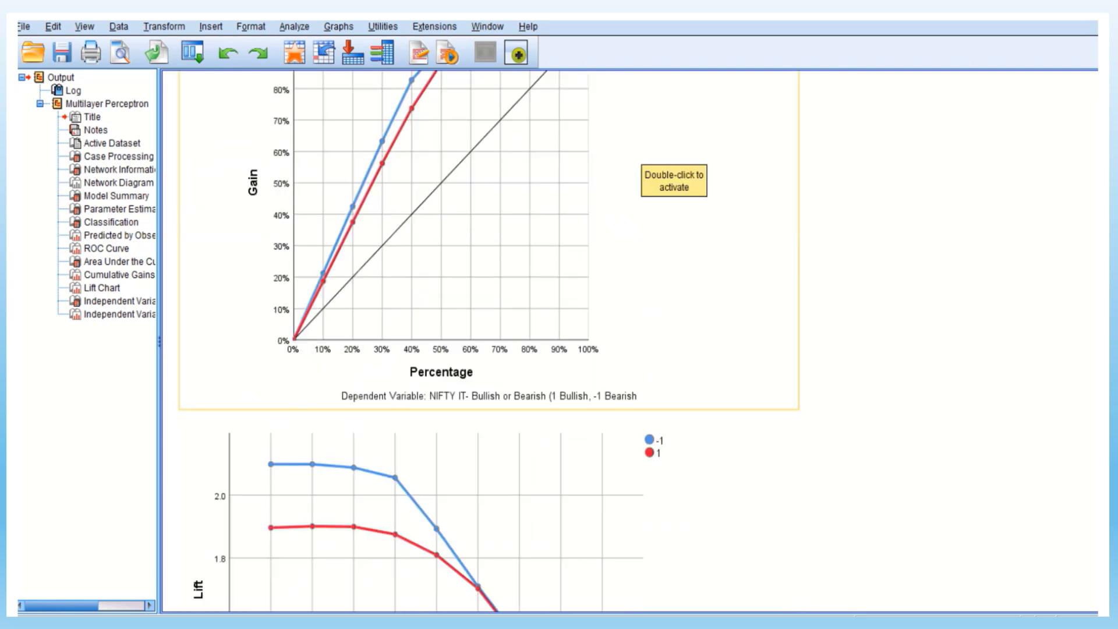
pyautogui.scroll(-5, 641, 175)
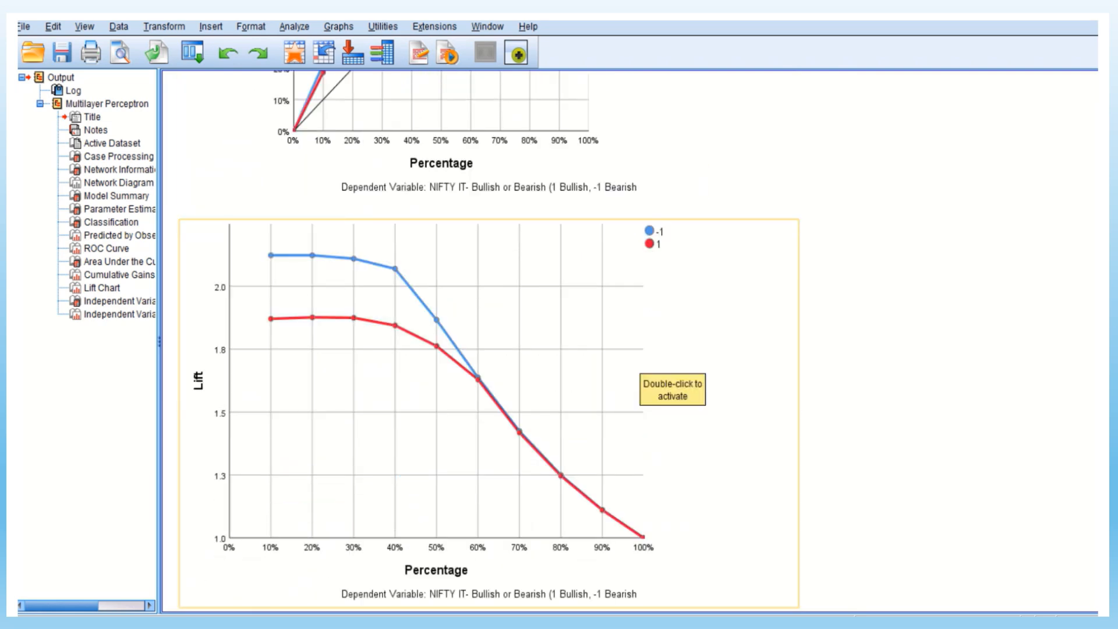
# Examine the independent variable importance table and the normalized importance bar chart
pyautogui.scroll(-6, 641, 373)
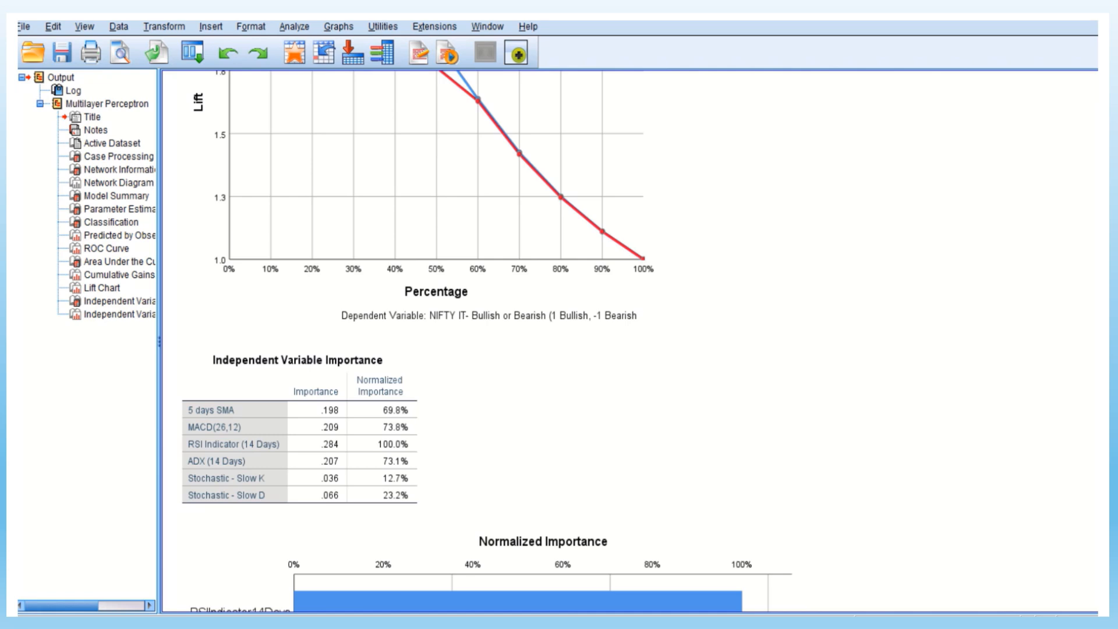
pyautogui.scroll(-5, 640, 373)
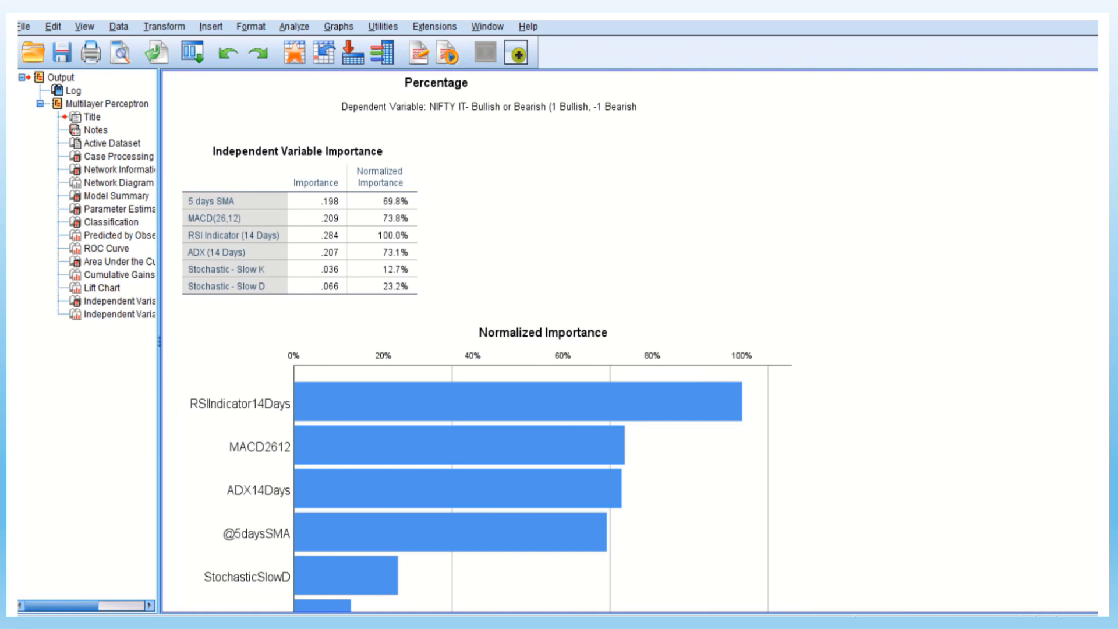
pyautogui.scroll(-3, 641, 340)
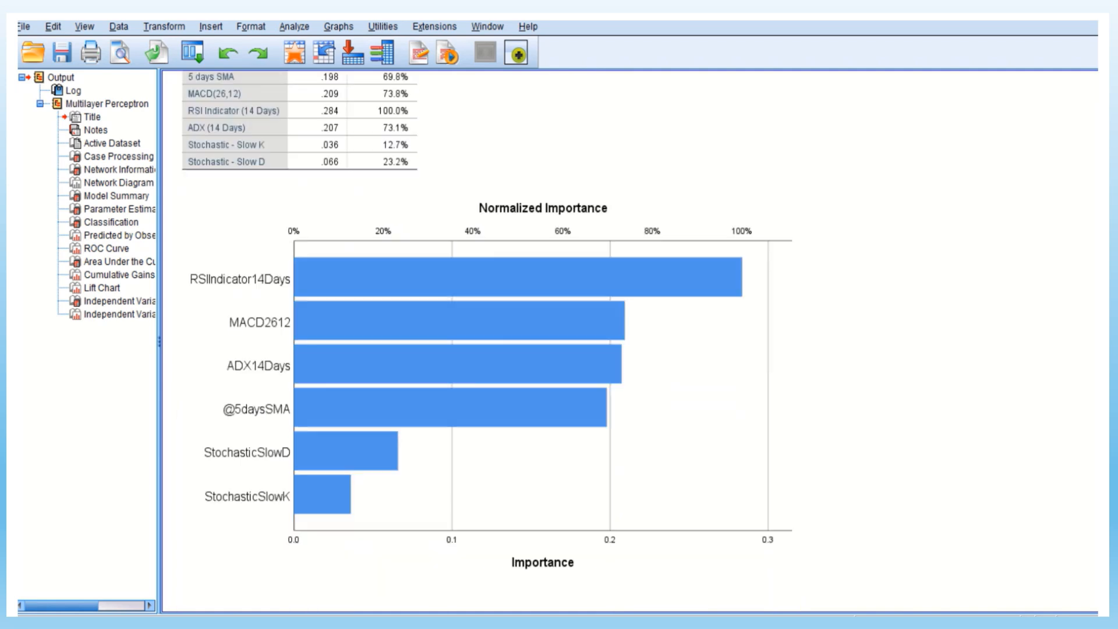
pyautogui.scroll(5, 641, 341)
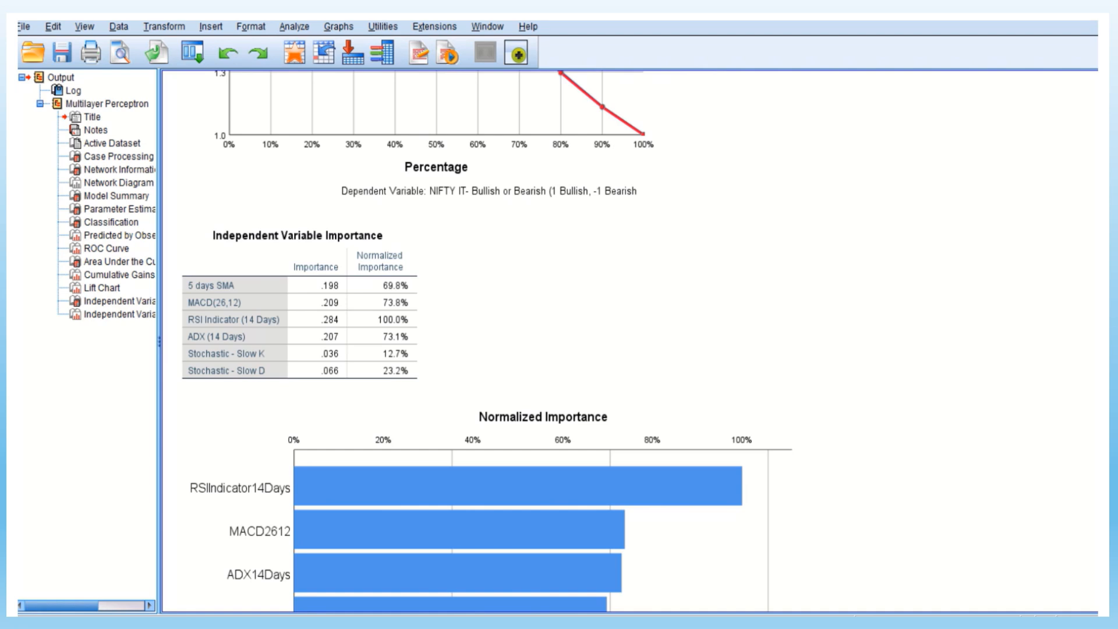
pyautogui.moveTo(564, 22)
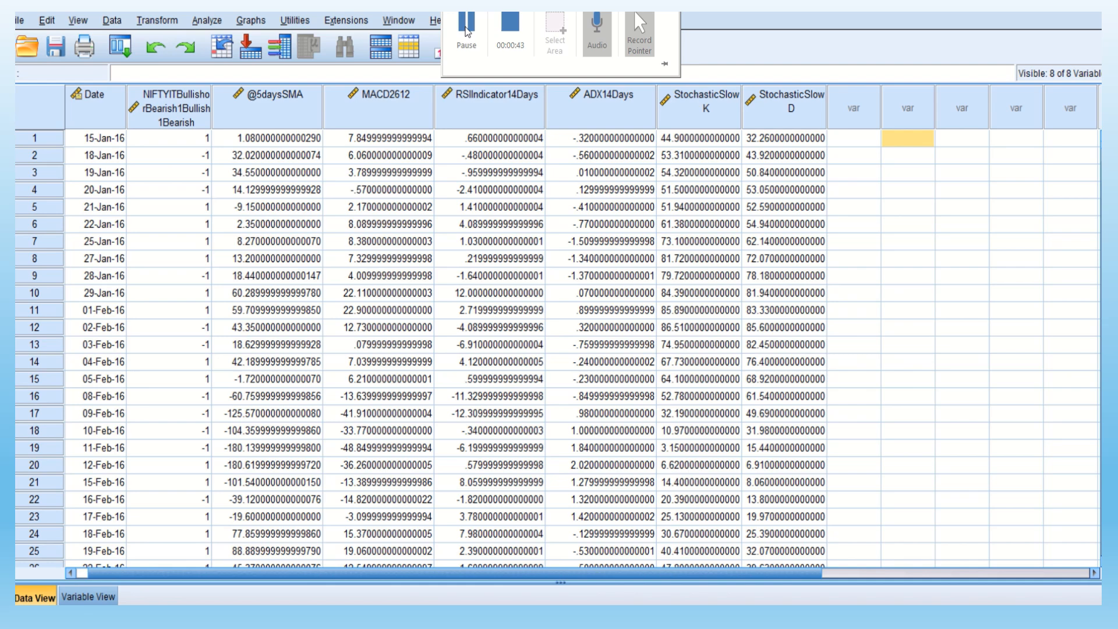
pyautogui.click(467, 32)
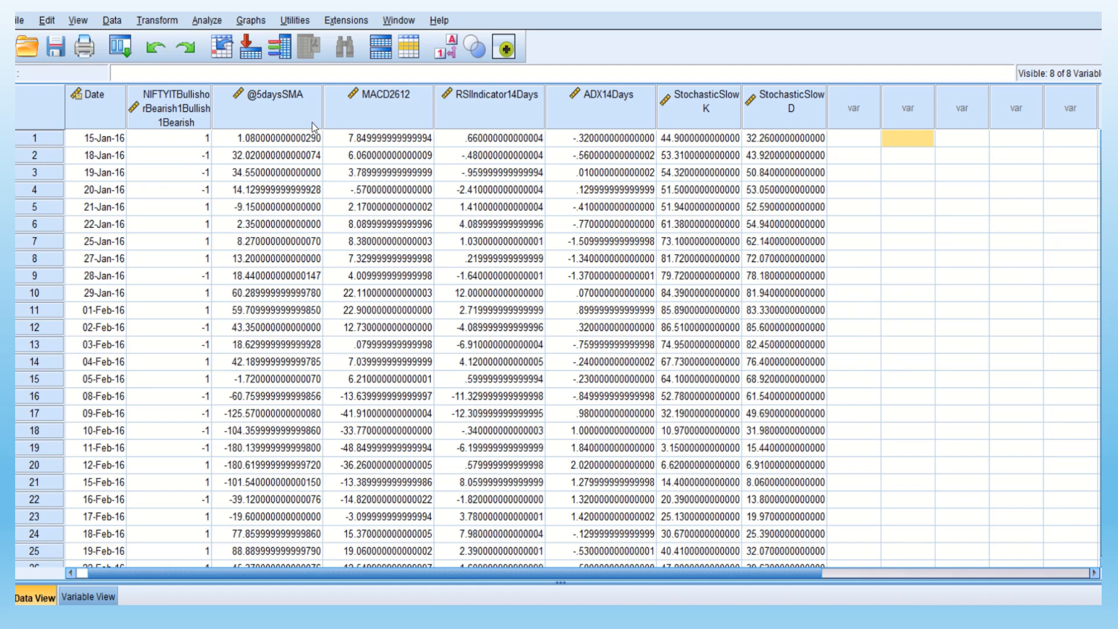
# Set the measurement level of the NIFTY IT bullish or bearish variable to Ordinal in the variable definitions
pyautogui.moveTo(309, 121)
pyautogui.moveTo(376, 108)
pyautogui.moveTo(501, 124)
pyautogui.click(50, 600)
pyautogui.click(89, 597)
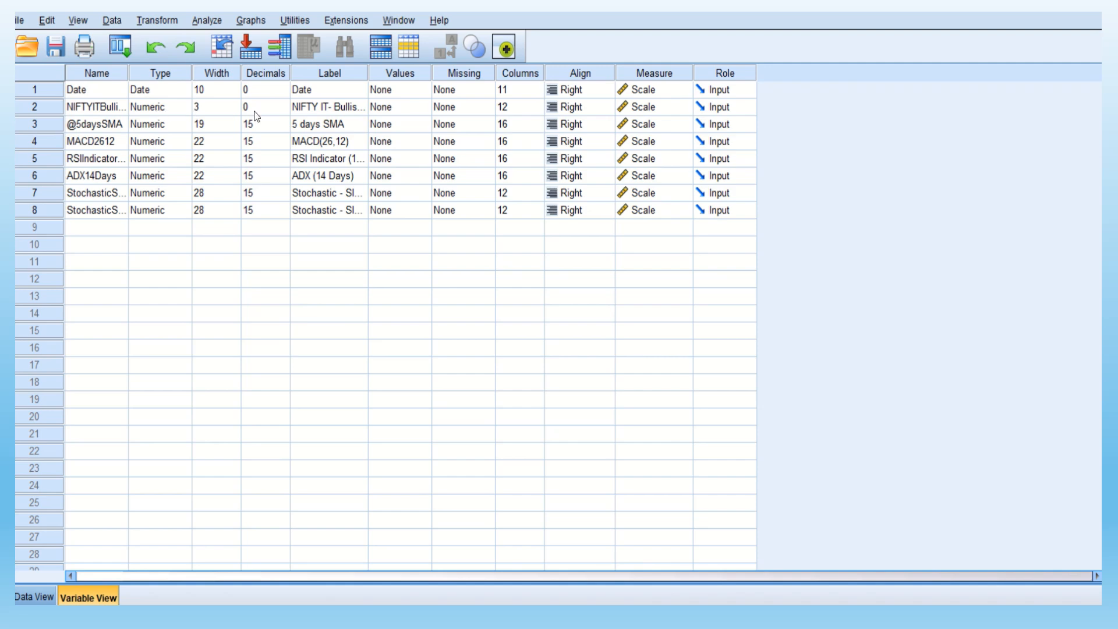
pyautogui.click(665, 106)
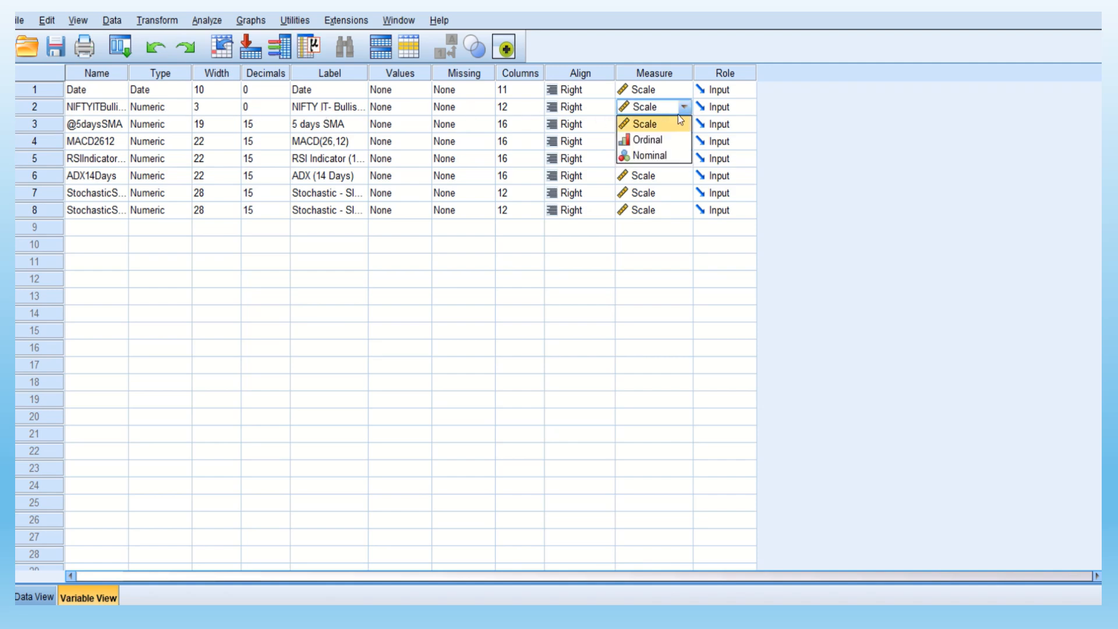
pyautogui.click(668, 141)
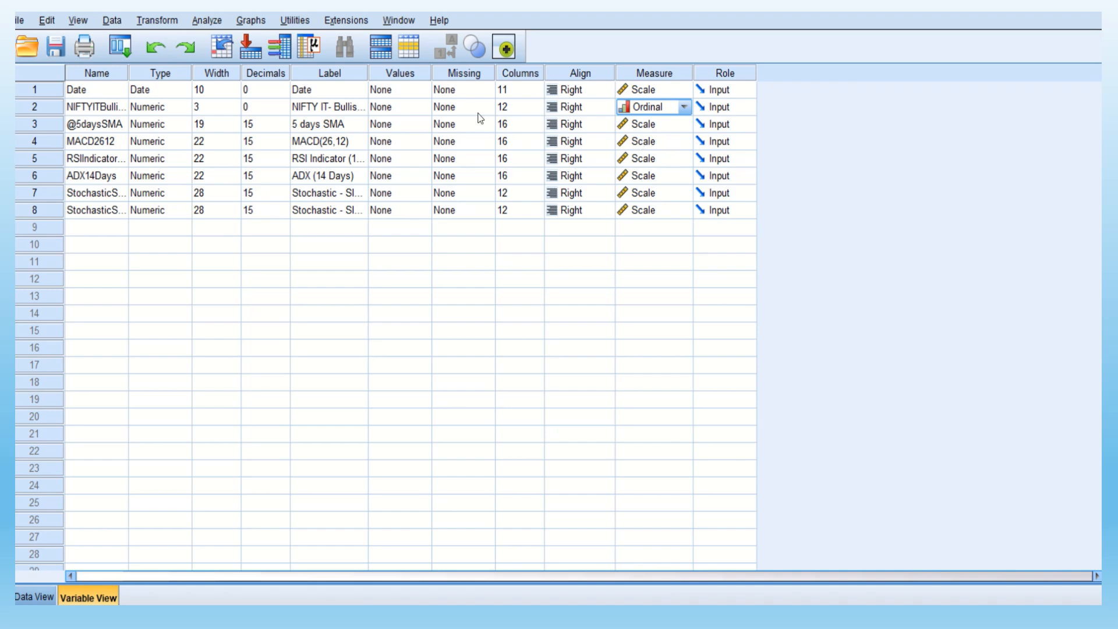
# Start a Multilayer Perceptron analysis and assign NIFTY IT- Bullish or Bearish as the dependent variable
pyautogui.click(205, 23)
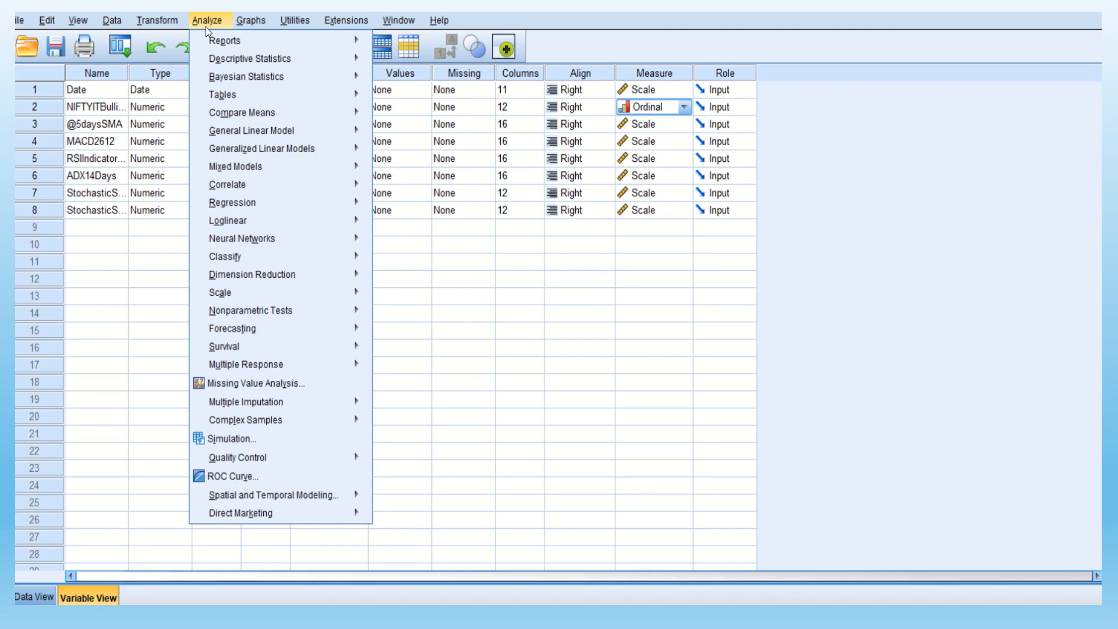
pyautogui.moveTo(237, 173)
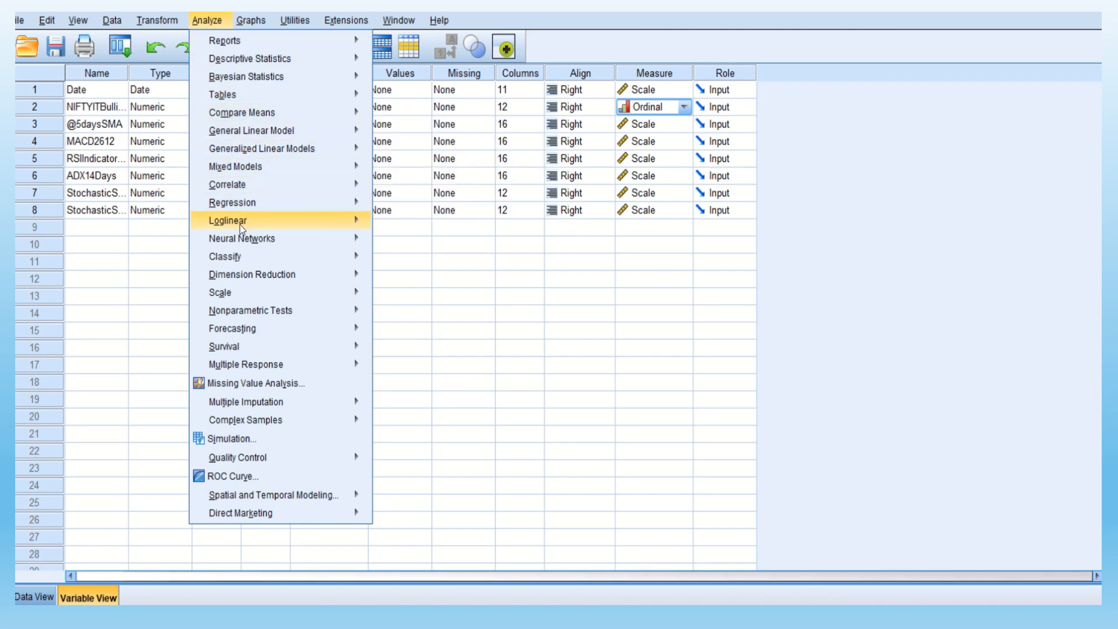
pyautogui.moveTo(242, 242)
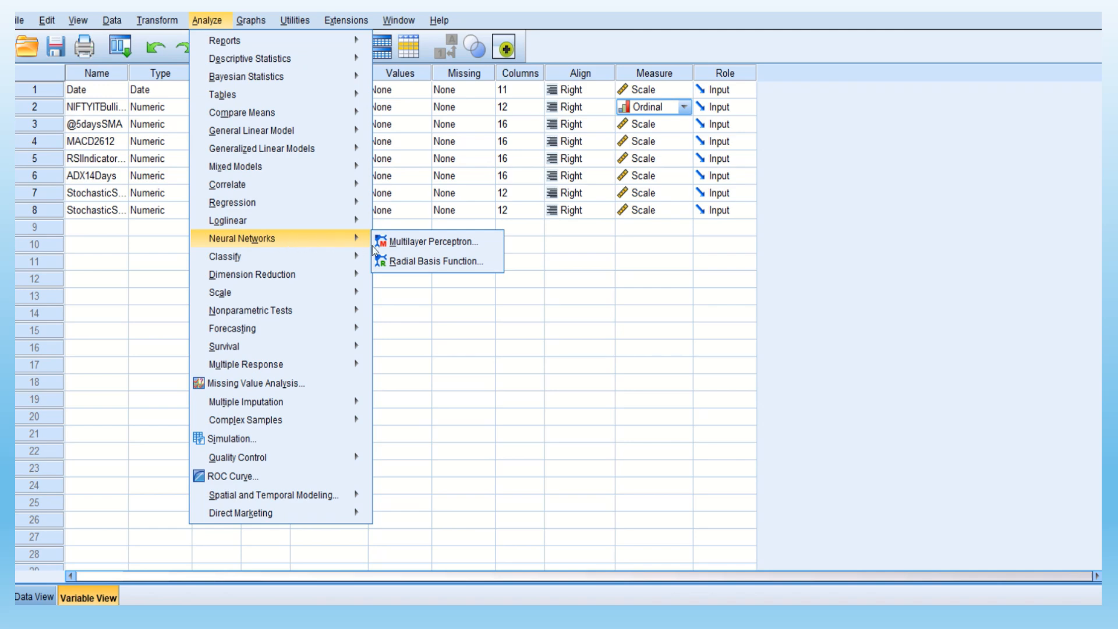
pyautogui.click(414, 243)
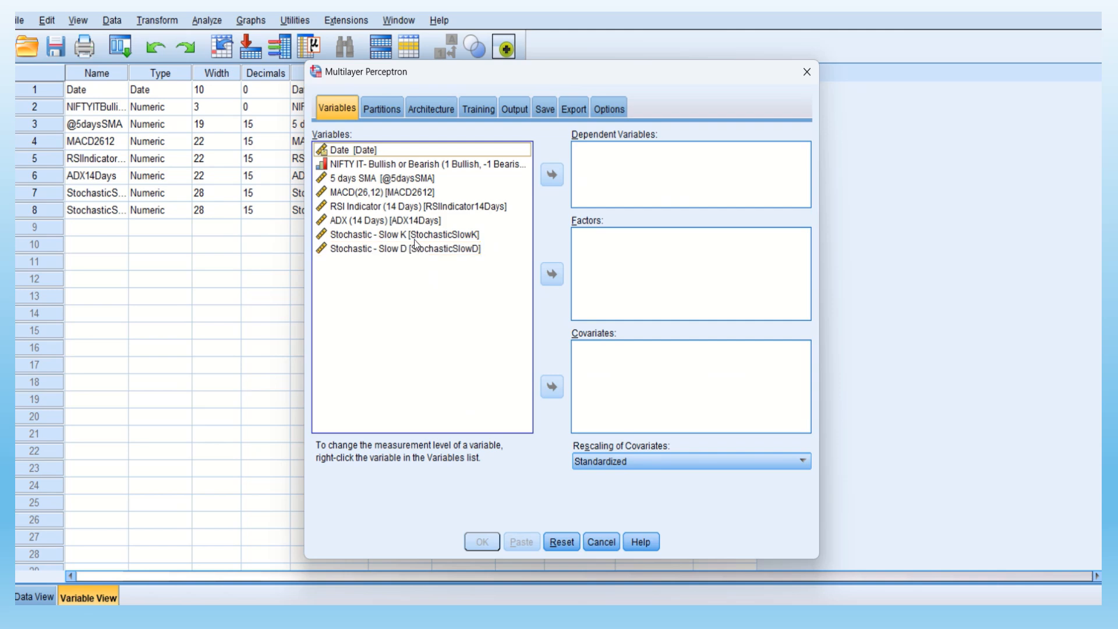
pyautogui.click(405, 166)
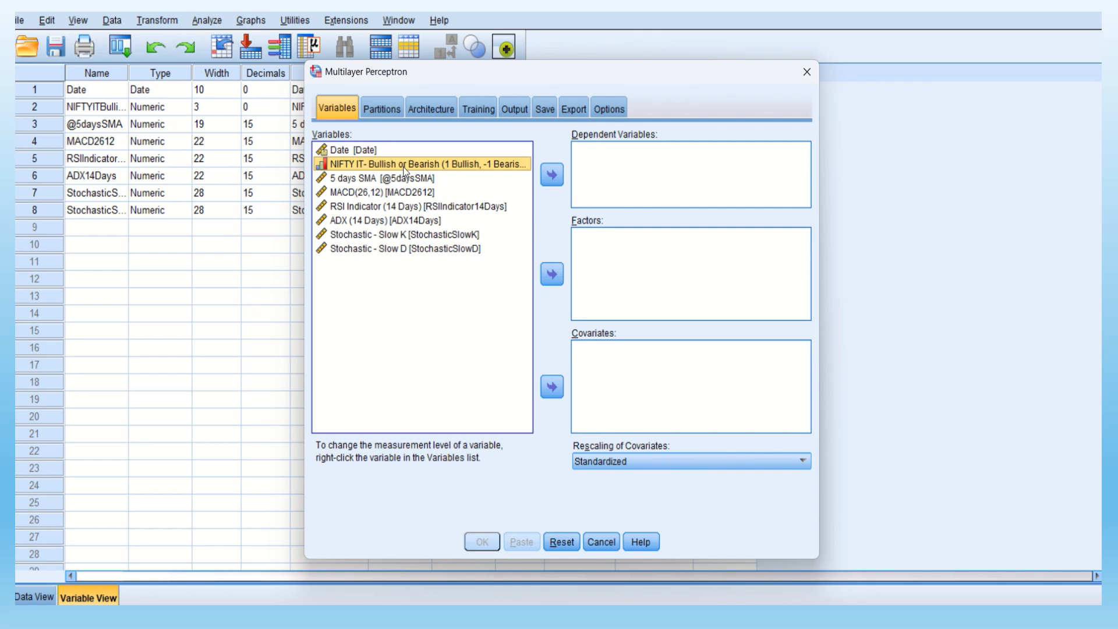
pyautogui.click(552, 182)
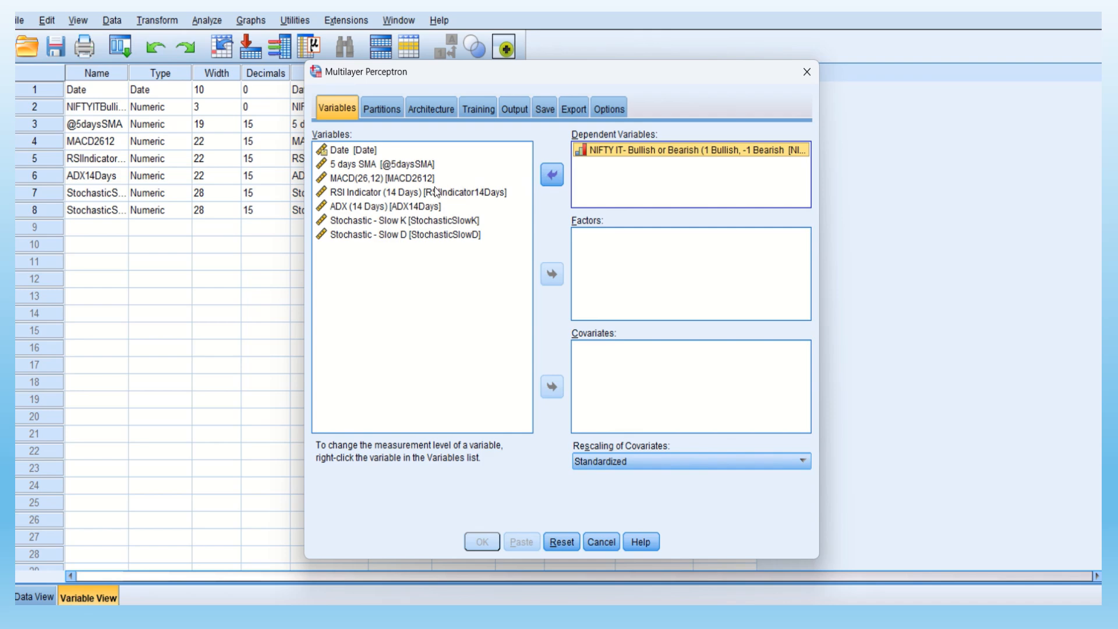
# Assign 5 days SMA, MACD(26,12), RSI Indicator (14 Days), ADX (14 Days), Stochastic - Slow K and Stochastic - Slow D as covariates
pyautogui.click(365, 165)
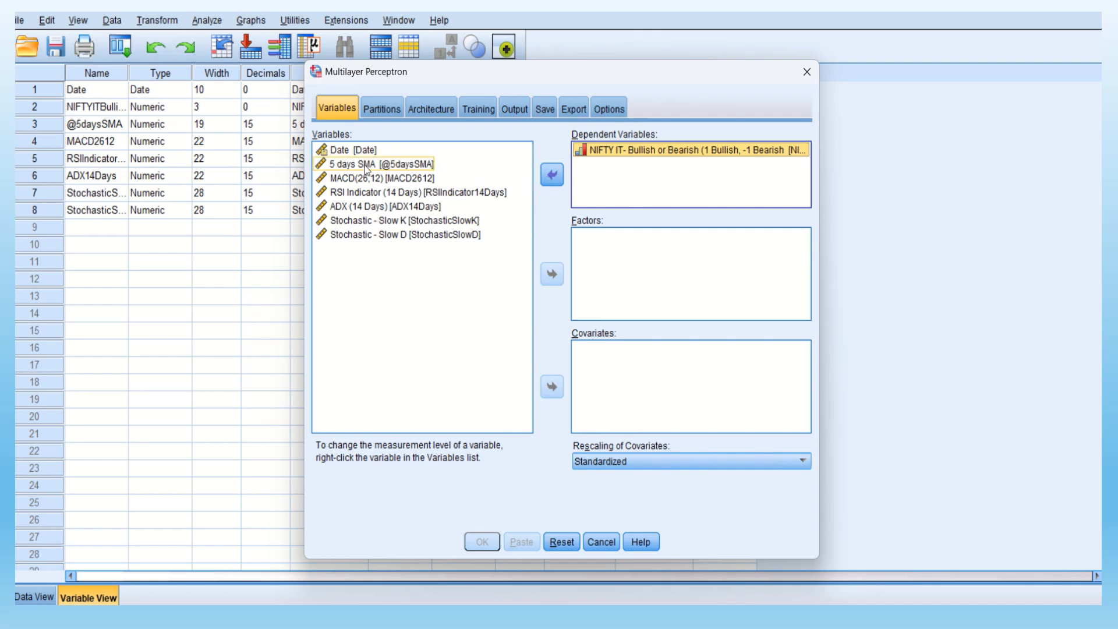
pyautogui.click(365, 165)
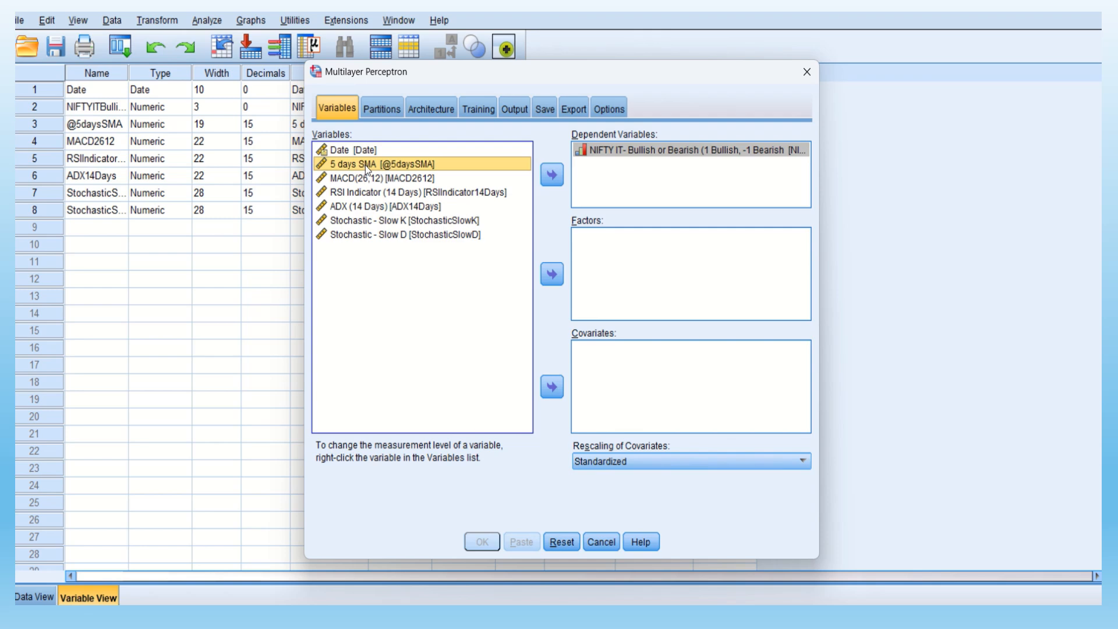
pyautogui.click(554, 394)
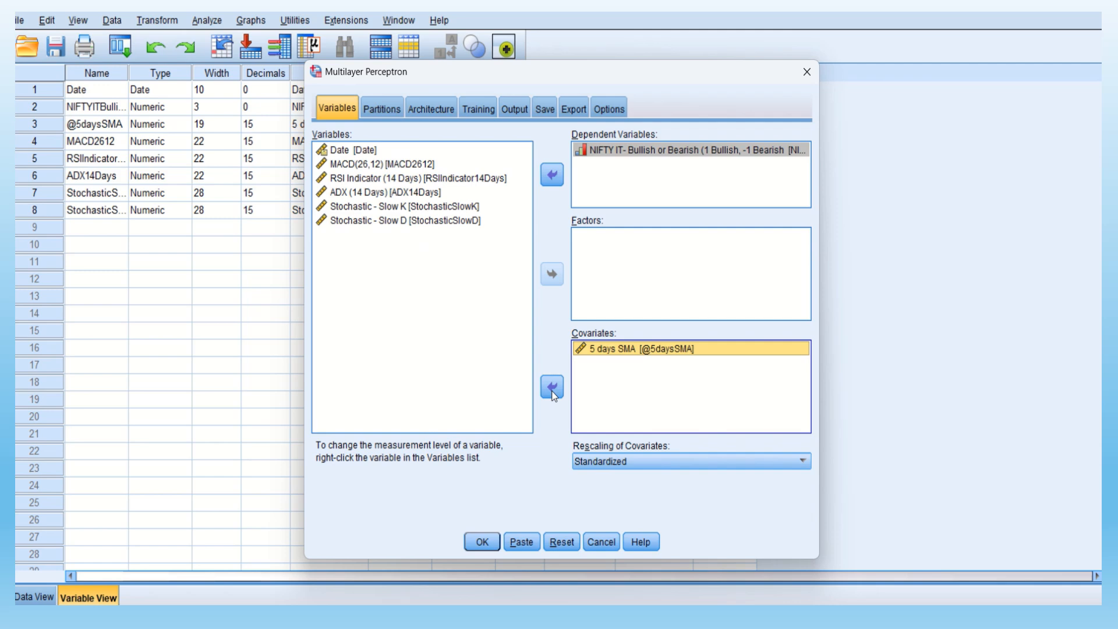
pyautogui.click(364, 165)
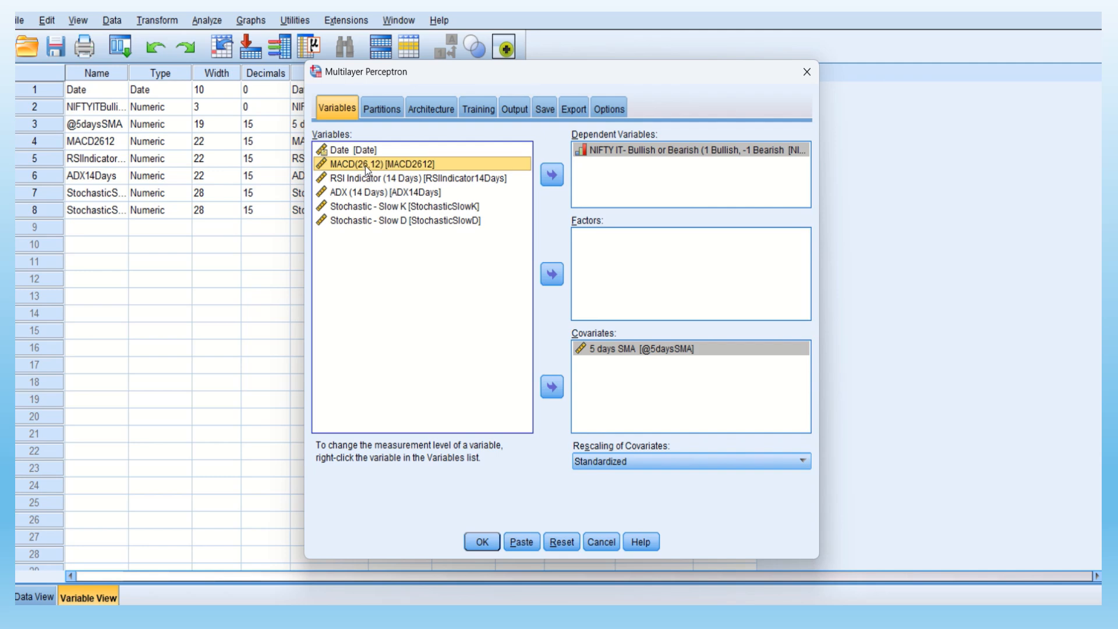
pyautogui.click(555, 387)
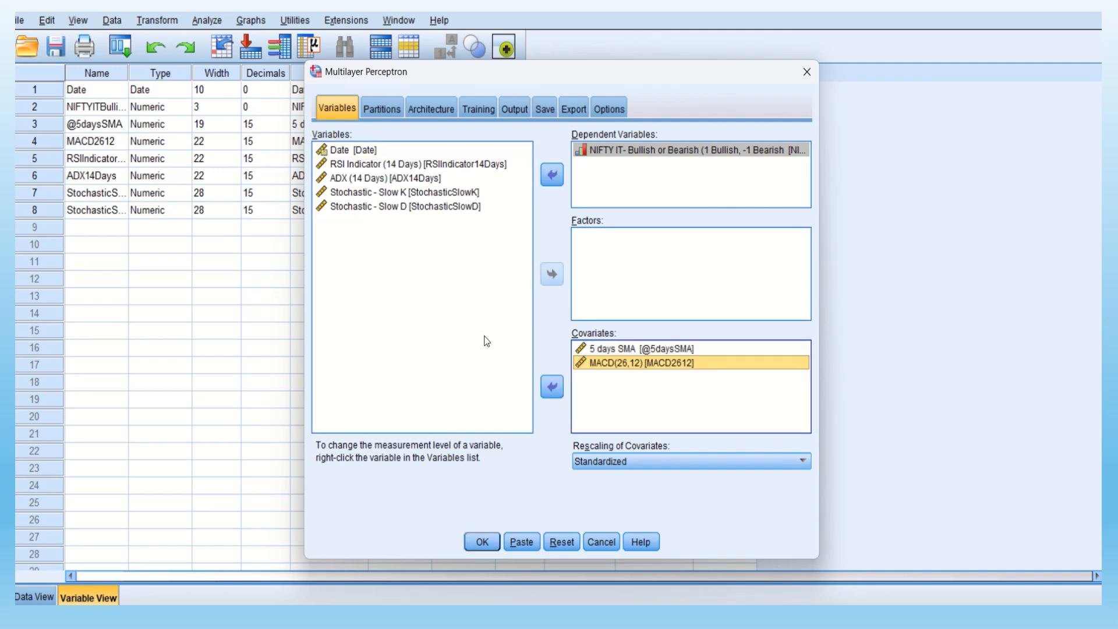
pyautogui.click(378, 169)
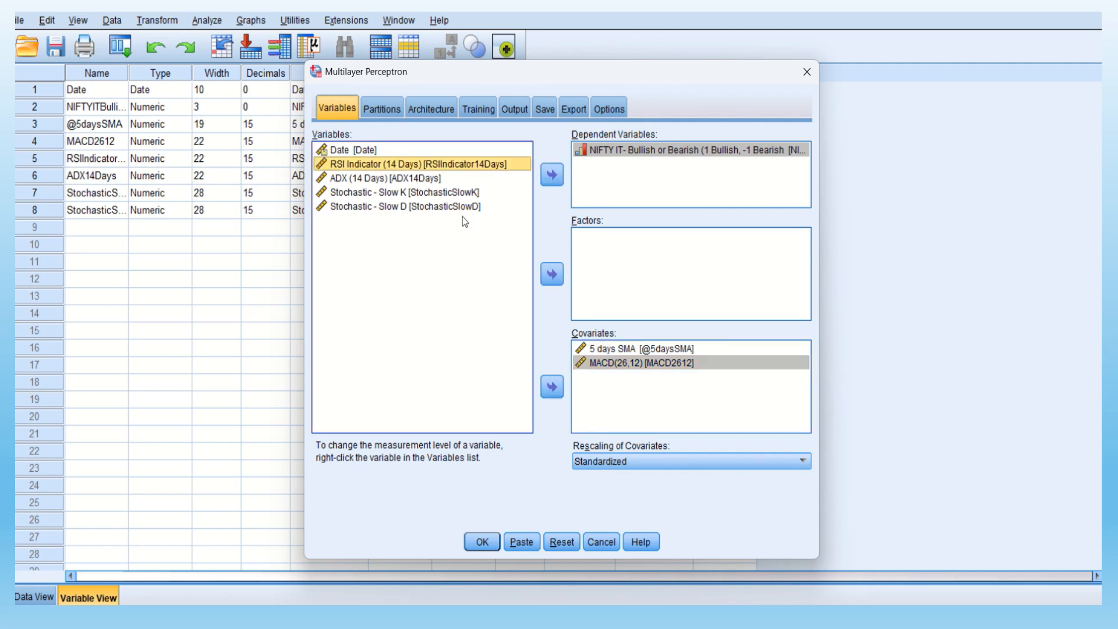
pyautogui.click(552, 387)
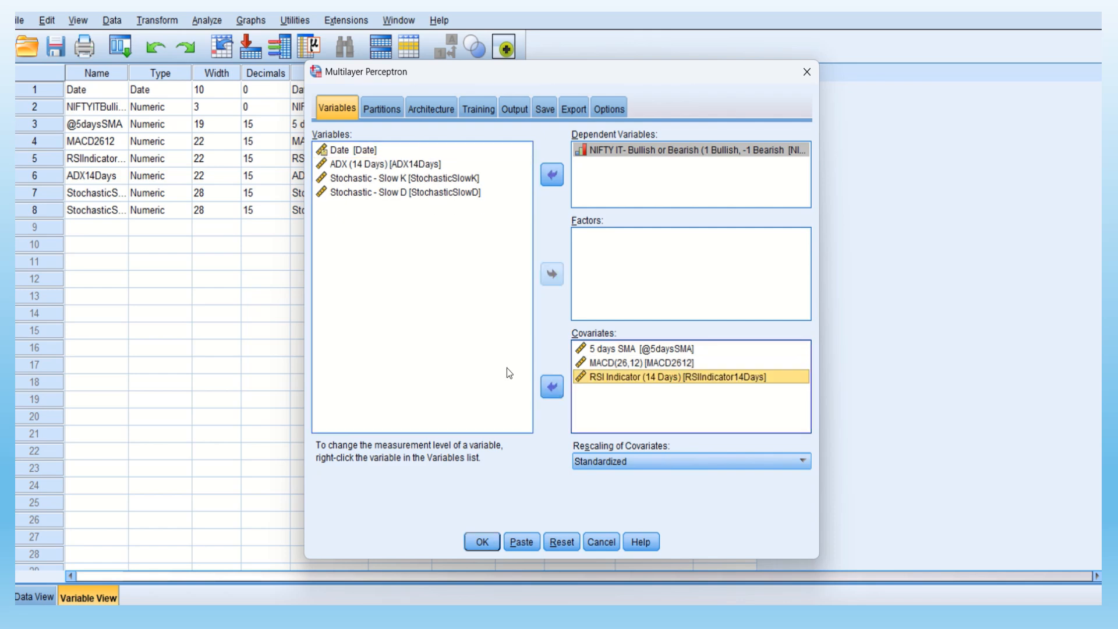
pyautogui.click(380, 165)
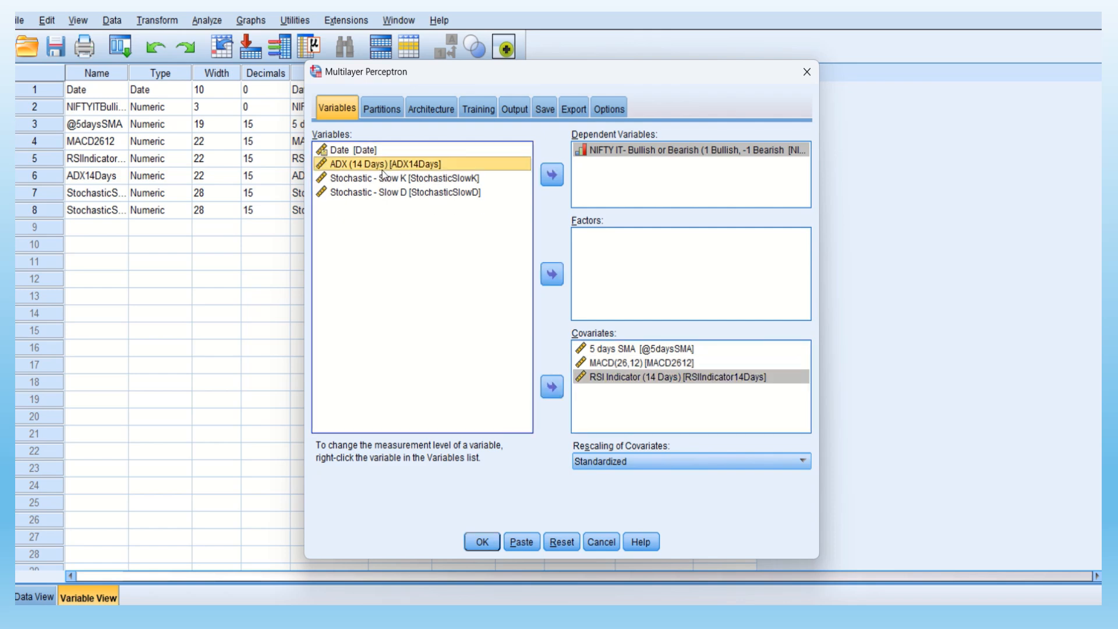
pyautogui.click(552, 388)
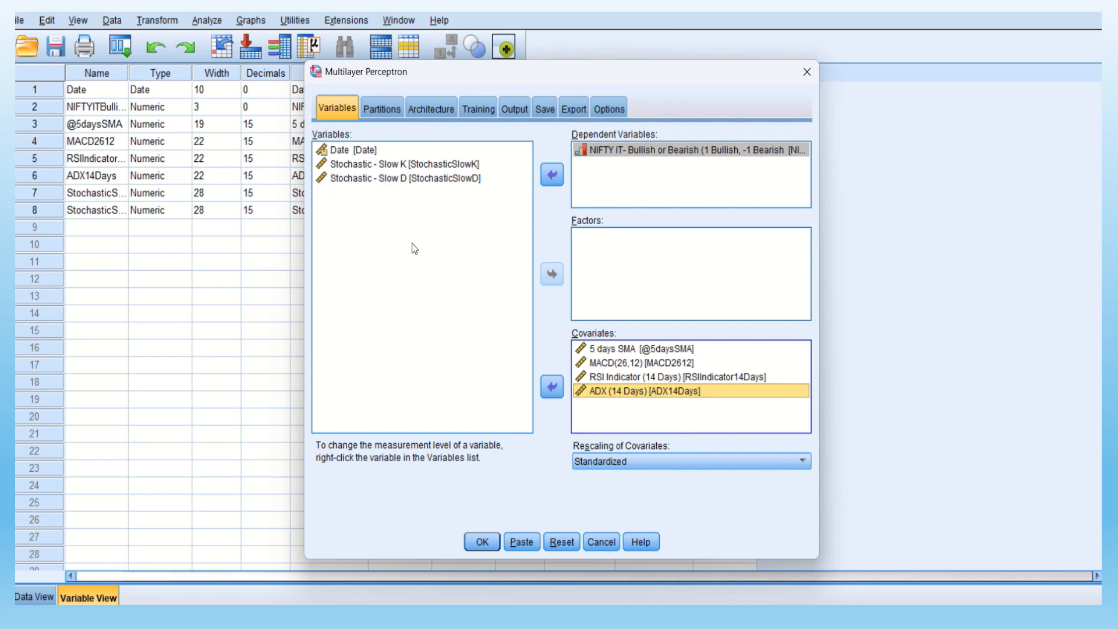
pyautogui.click(381, 166)
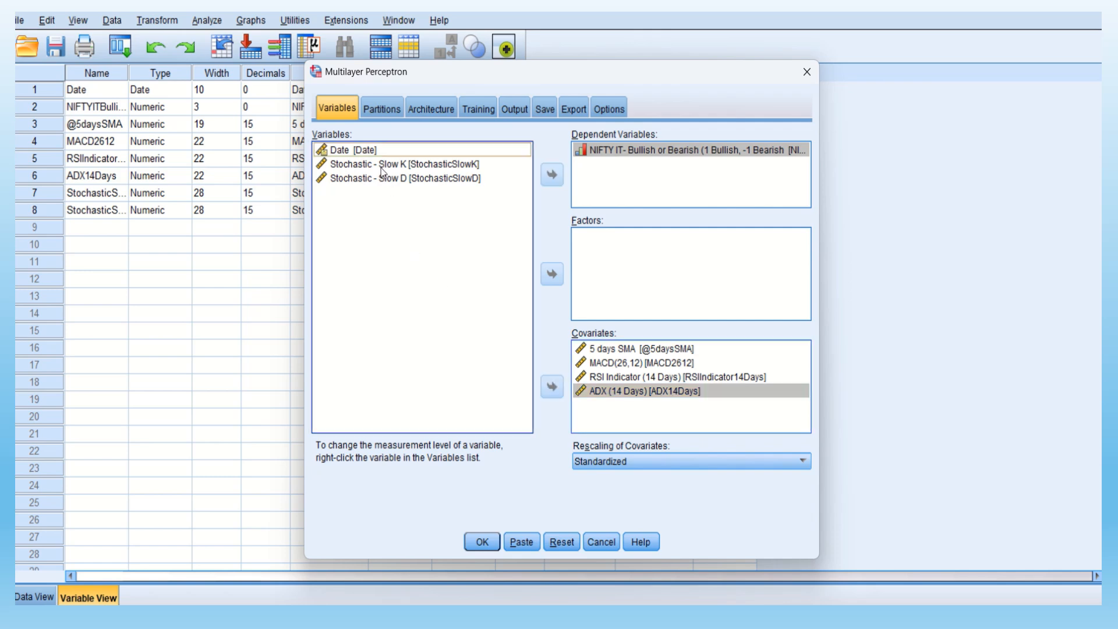
pyautogui.click(555, 393)
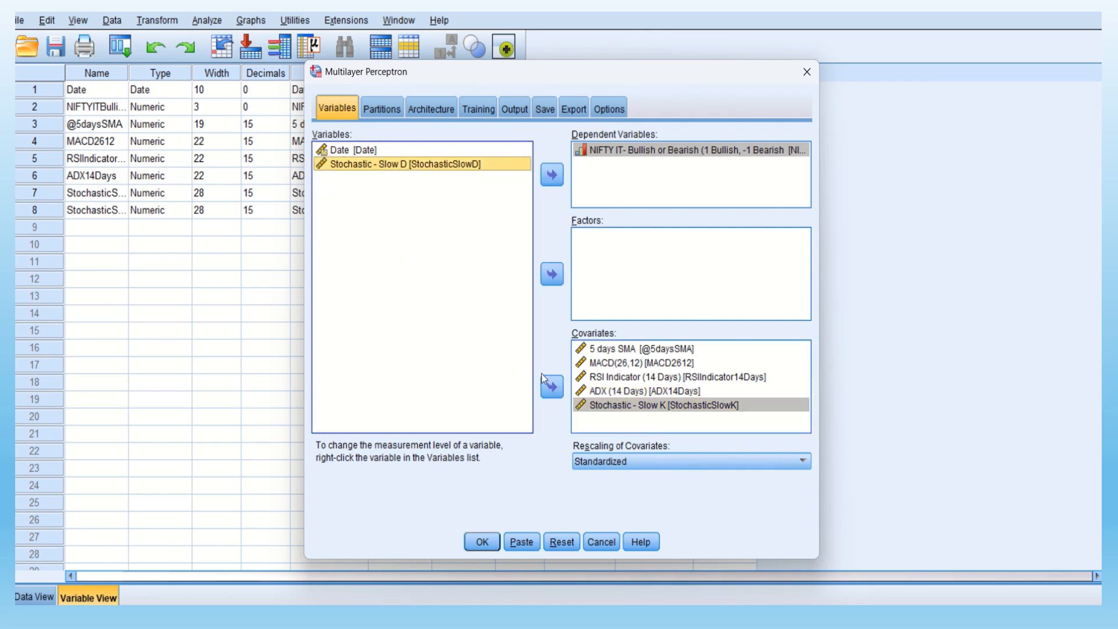
pyautogui.click(556, 388)
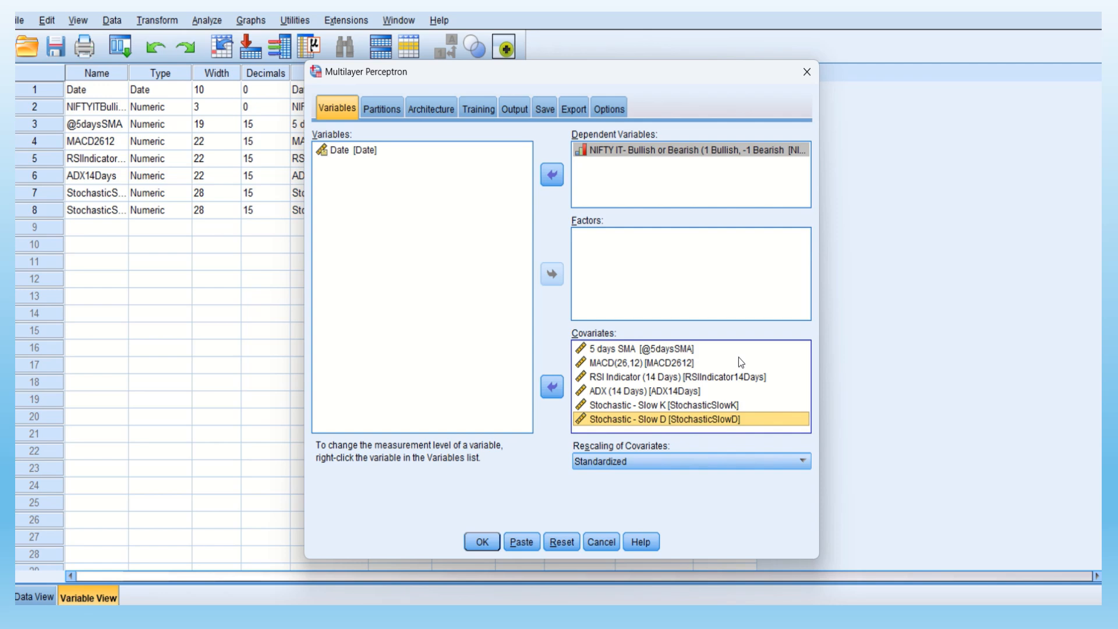
pyautogui.click(682, 363)
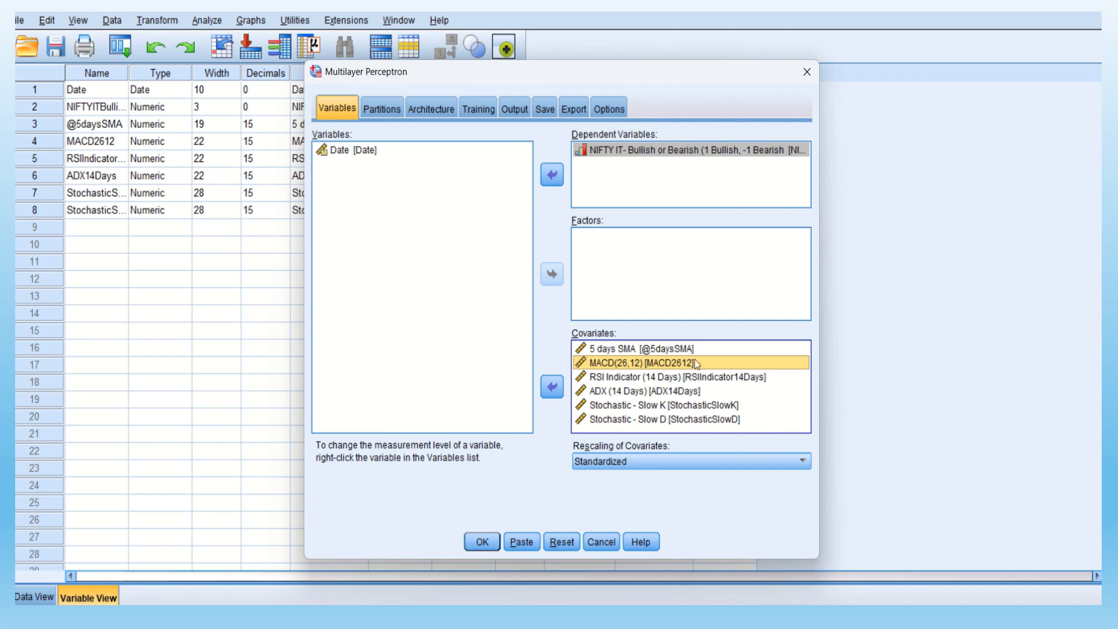
pyautogui.click(674, 348)
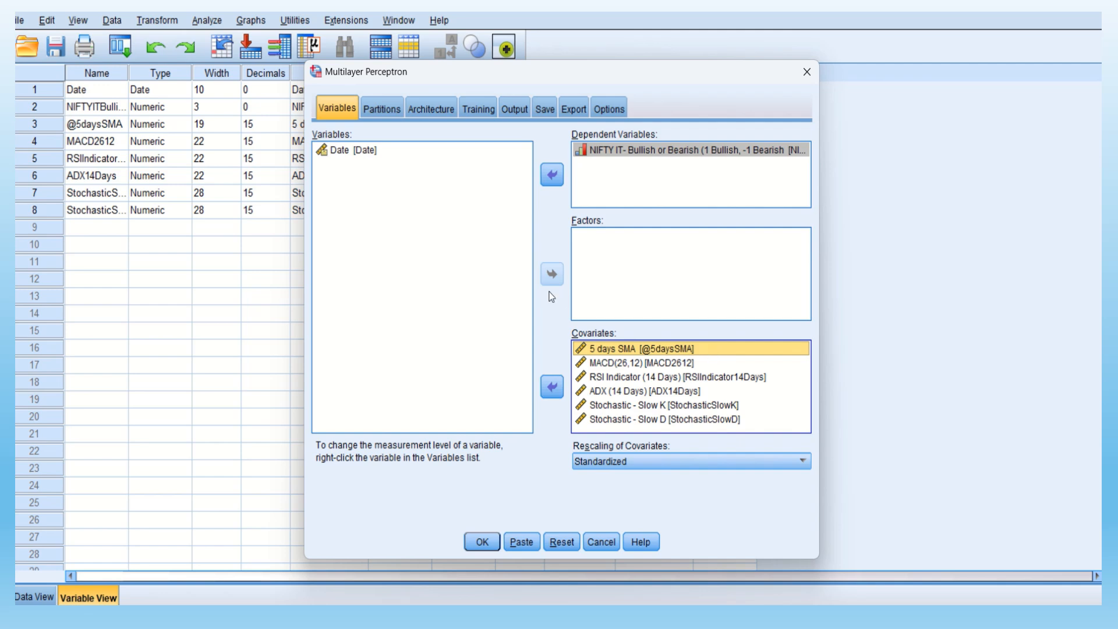
# Set the partition relative numbers to 8 for Training, 1 for Test and 1 for Holdout
pyautogui.click(382, 110)
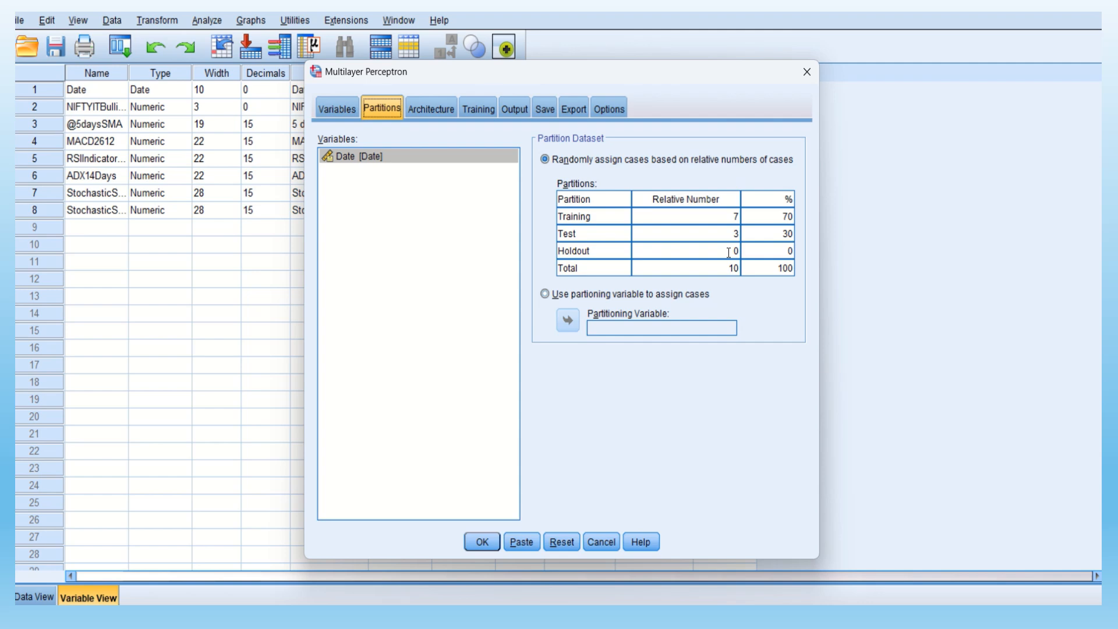
pyautogui.click(737, 217)
pyautogui.press('BackSpace')
pyautogui.write('8')
pyautogui.click(735, 234)
pyautogui.press('Delete')
pyautogui.write('1')
pyautogui.click(733, 250)
pyautogui.press('Delete')
pyautogui.write('1')
pyautogui.click(463, 161)
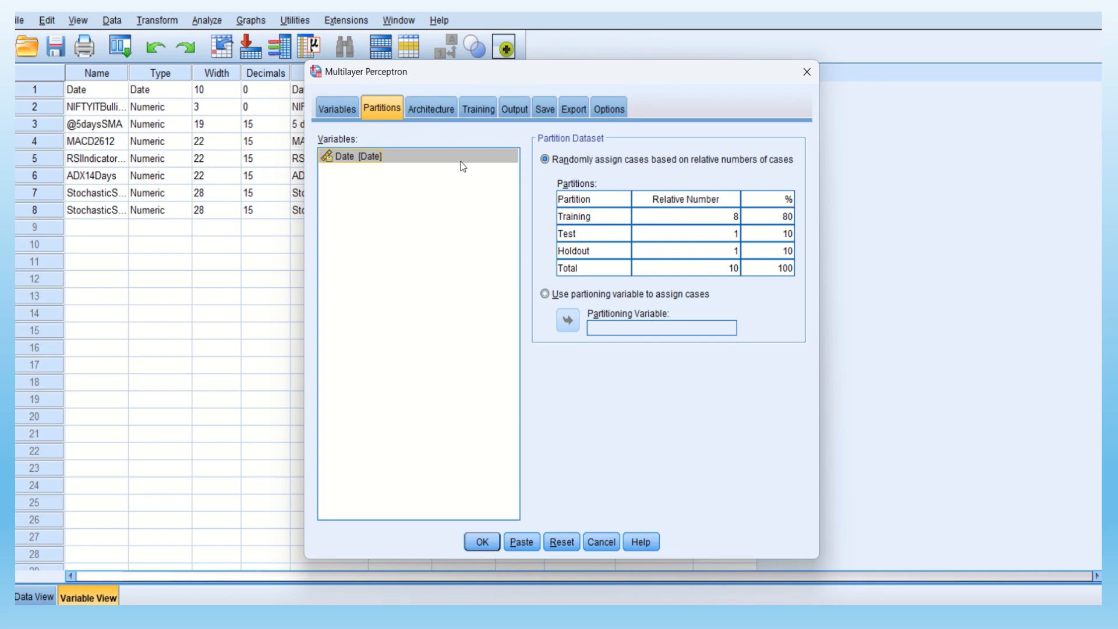
# Switch to a custom network architecture with Hyperbolic tangent as the output layer's activation function
pyautogui.click(442, 113)
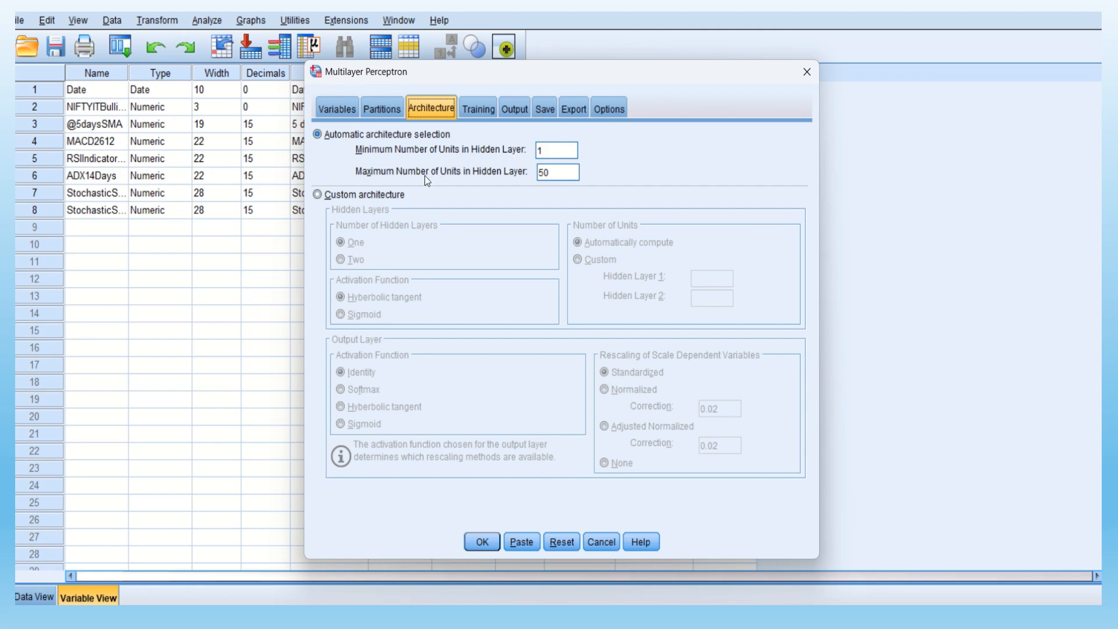
pyautogui.click(321, 198)
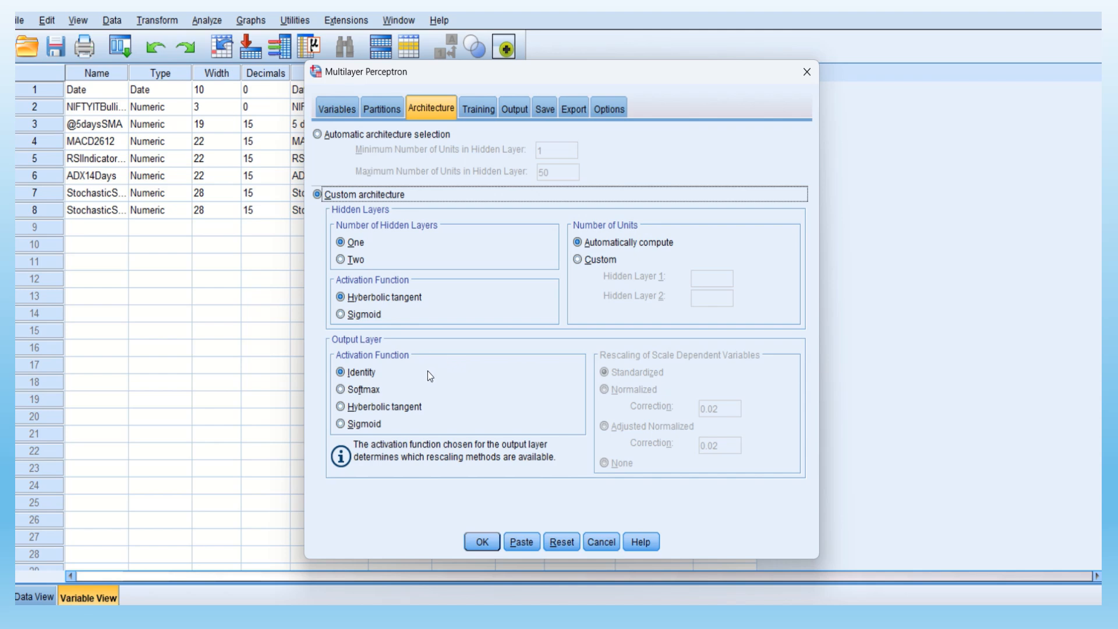
pyautogui.click(340, 408)
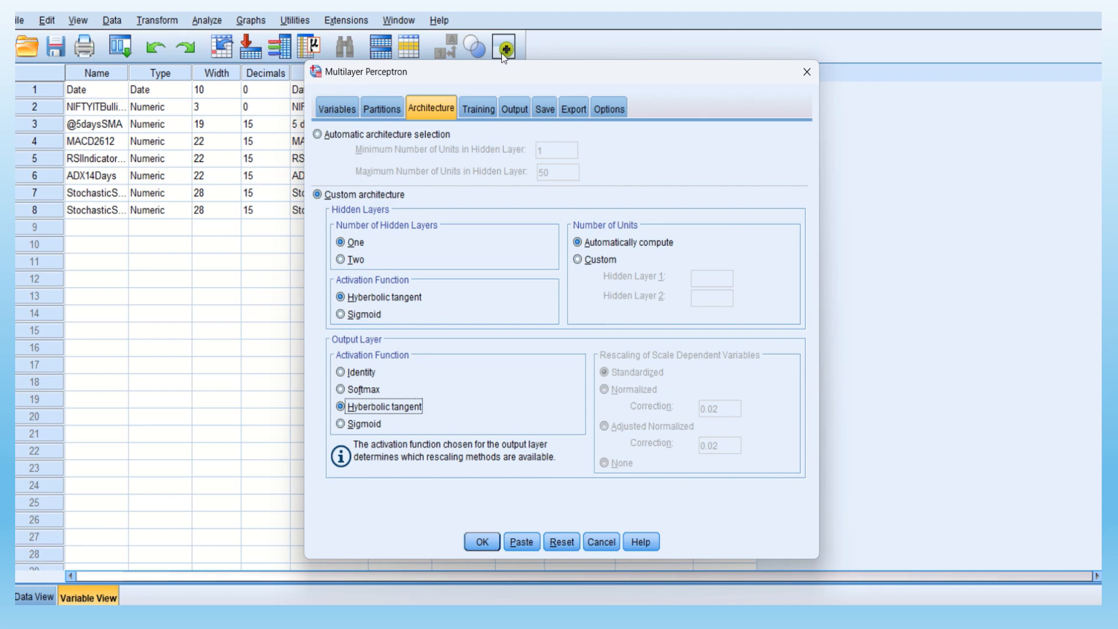
# Include synaptic weights, ROC curve, cumulative gains chart, lift chart, predicted by observed chart and independent variable importance analysis in the output
pyautogui.click(477, 109)
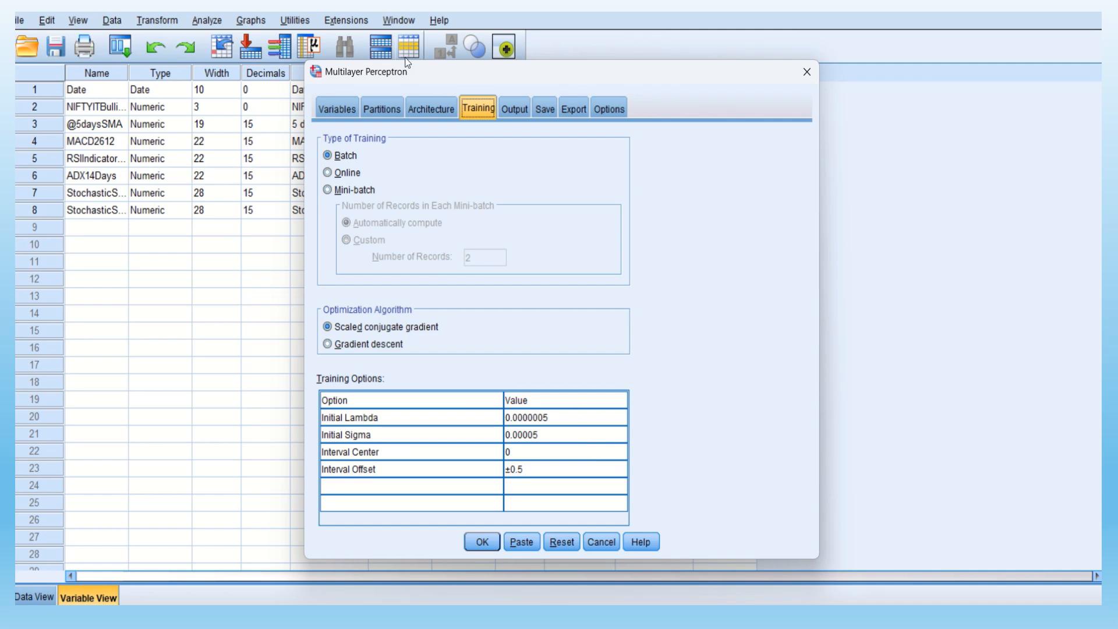
pyautogui.click(519, 116)
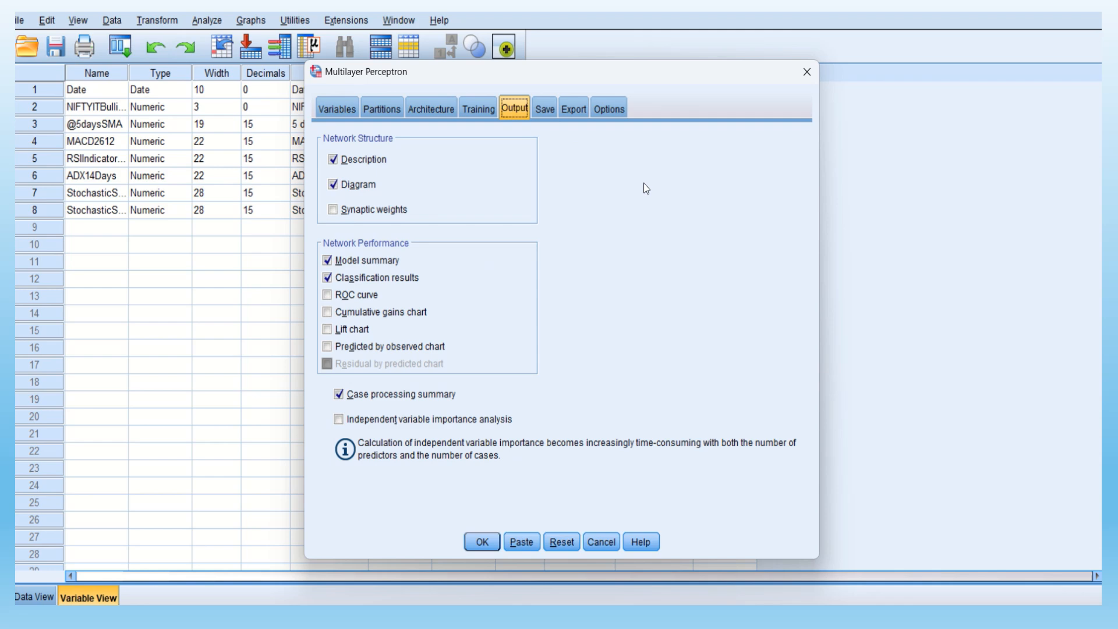
pyautogui.click(334, 209)
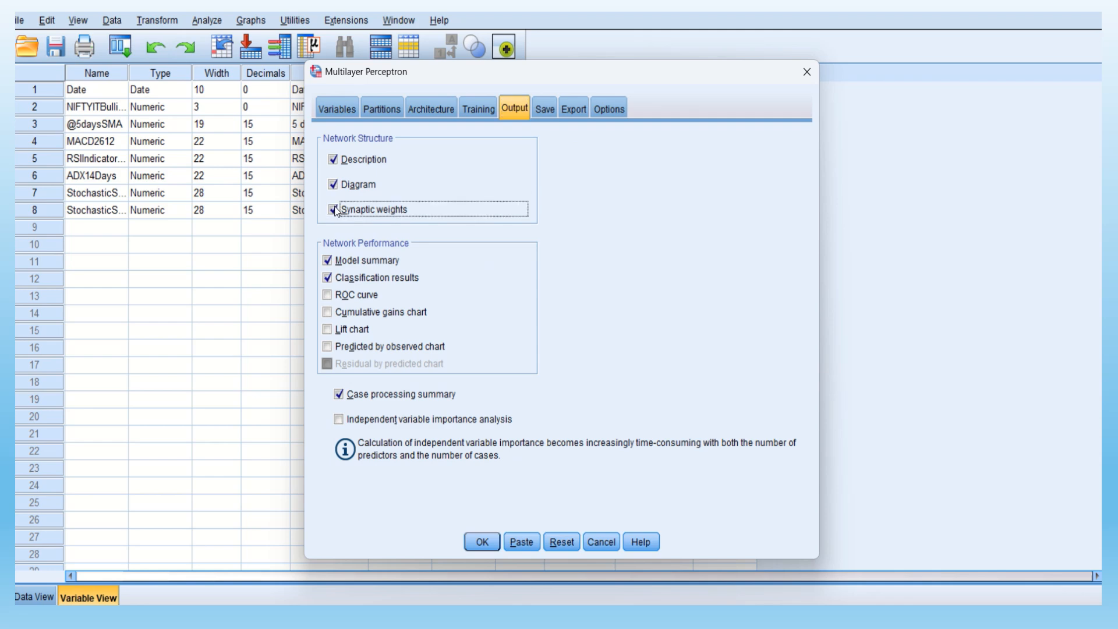
pyautogui.click(327, 294)
pyautogui.click(327, 313)
pyautogui.click(328, 330)
pyautogui.click(327, 347)
pyautogui.click(339, 419)
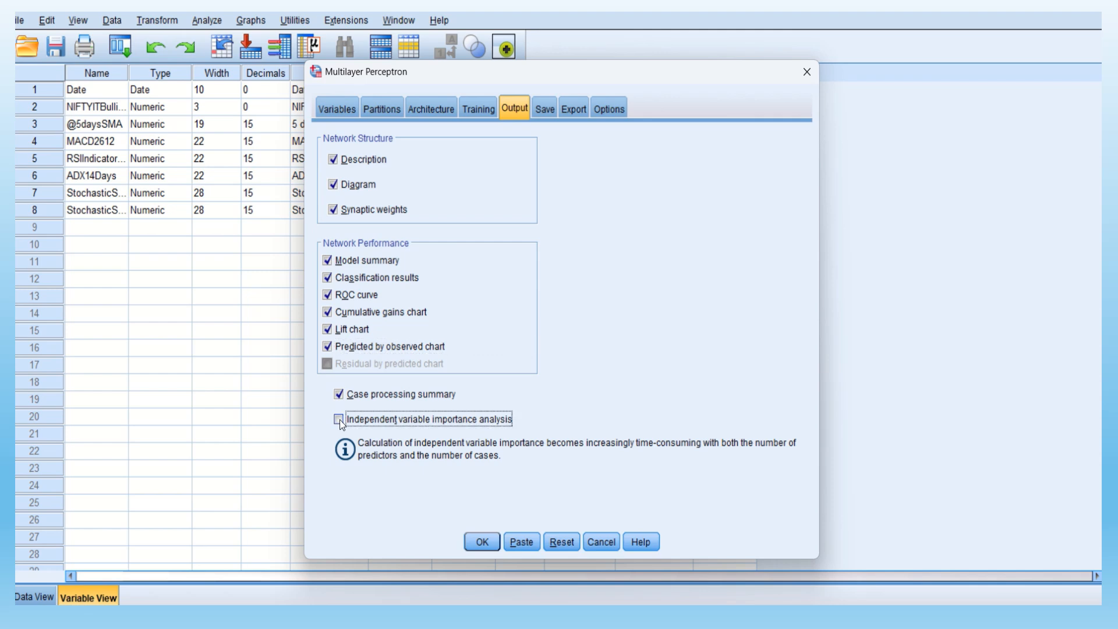
# Save both the predicted value or category and the predicted pseudo-probability for the dependent variable
pyautogui.click(545, 109)
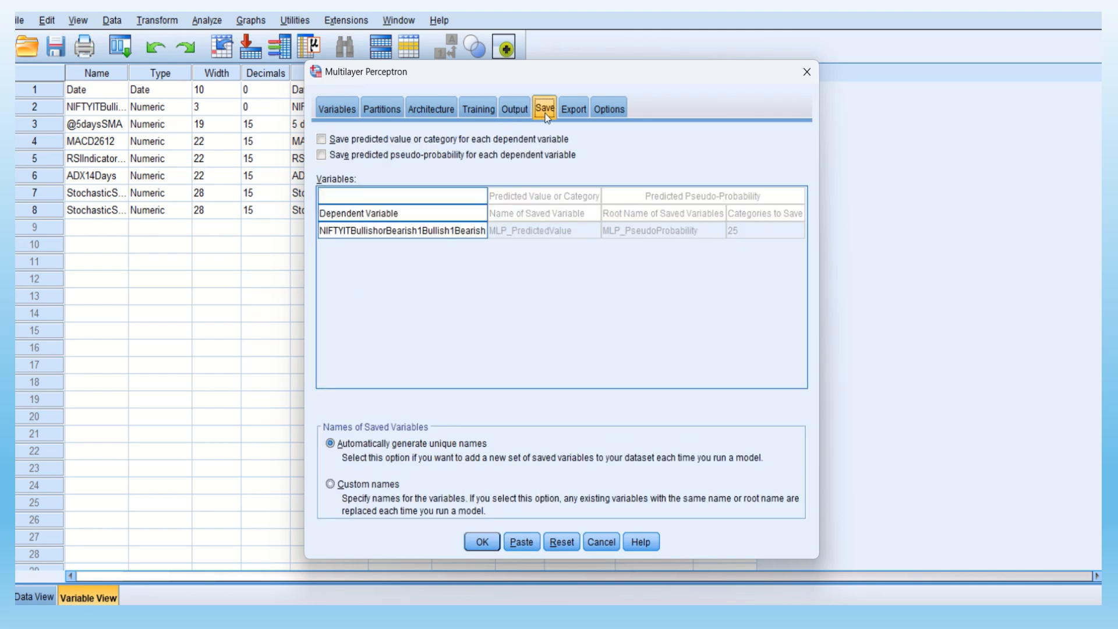
pyautogui.click(321, 140)
pyautogui.click(324, 156)
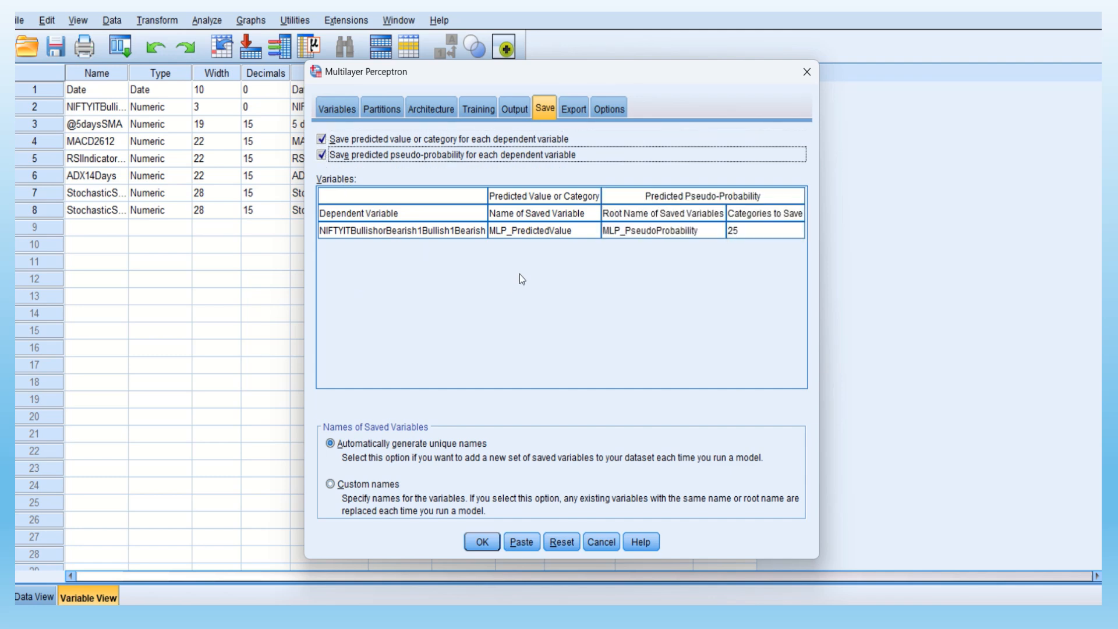
# Enable exporting the synaptic weight estimates to an XML file and try to proceed without a file name
pyautogui.click(576, 111)
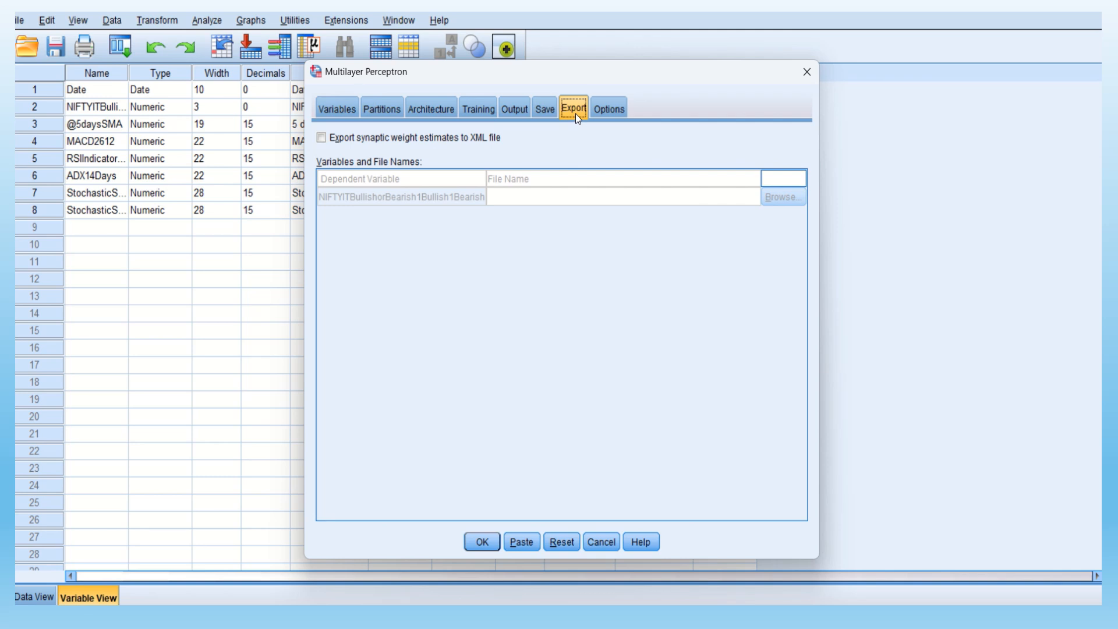
pyautogui.click(322, 138)
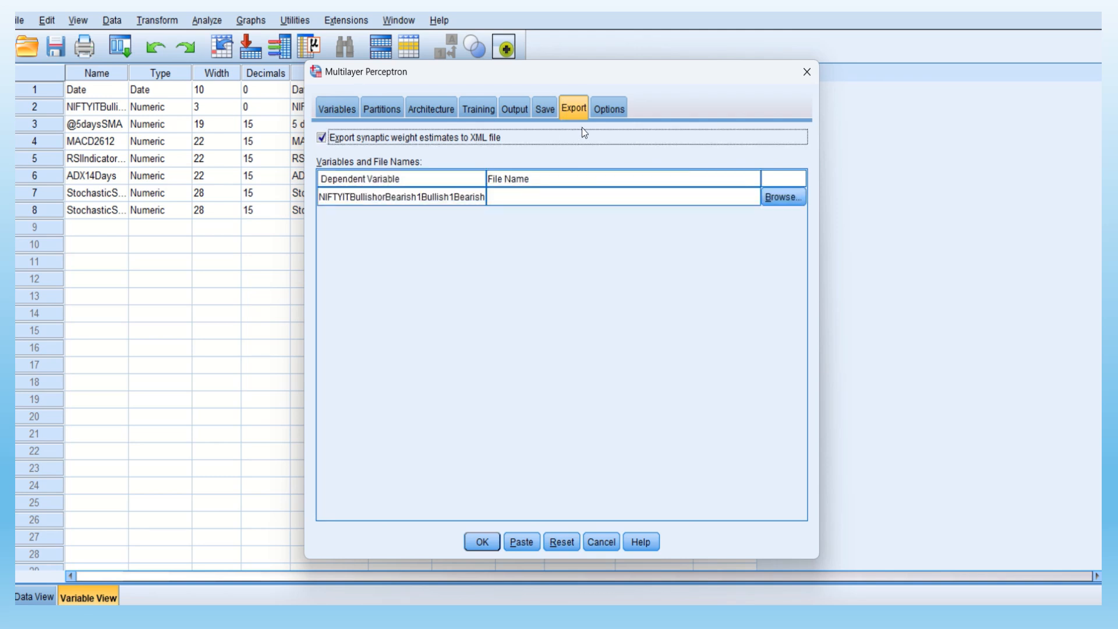
pyautogui.click(607, 110)
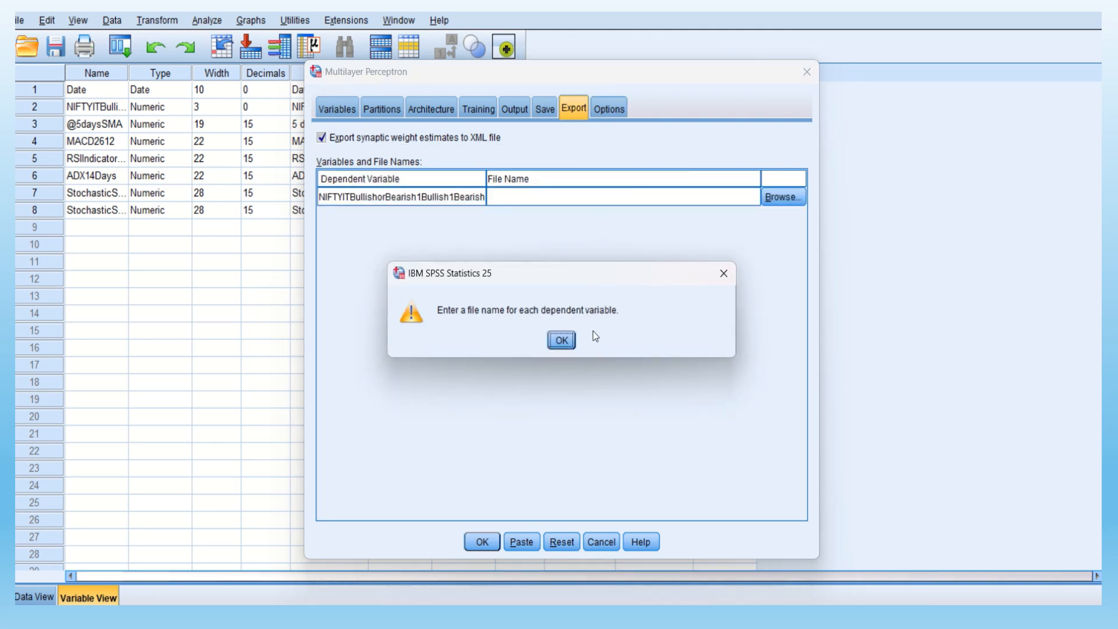
pyautogui.click(563, 342)
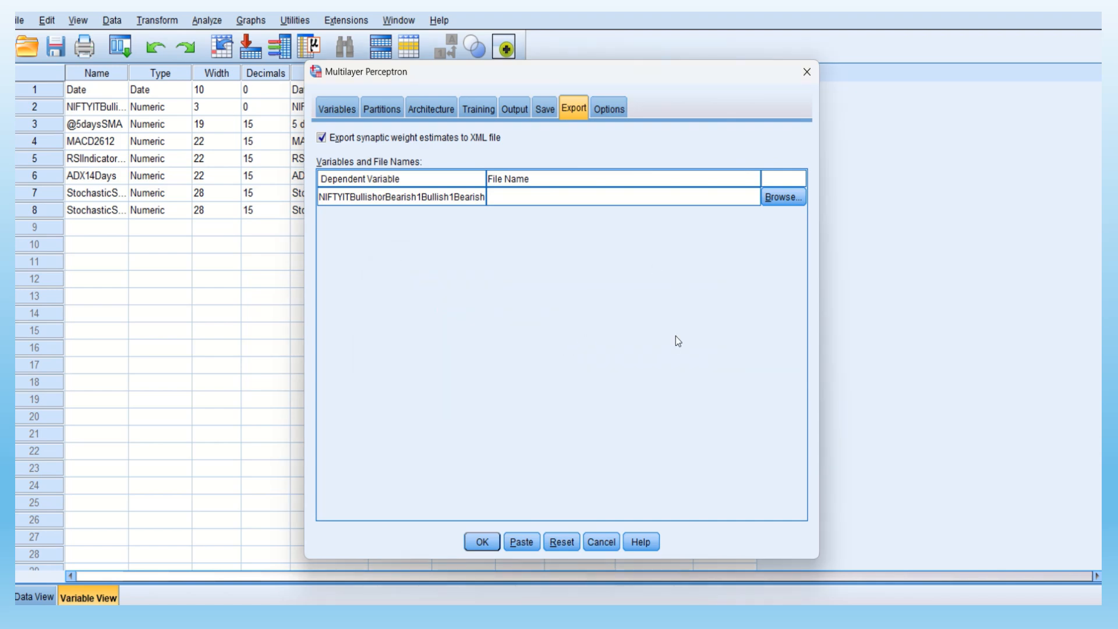
pyautogui.click(495, 545)
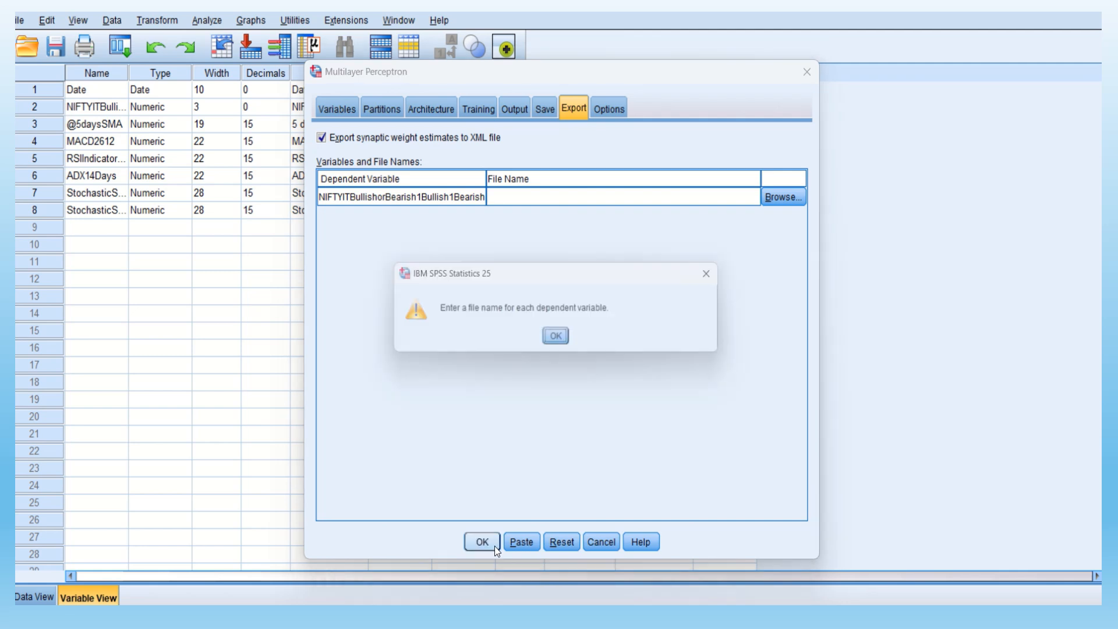
pyautogui.click(562, 340)
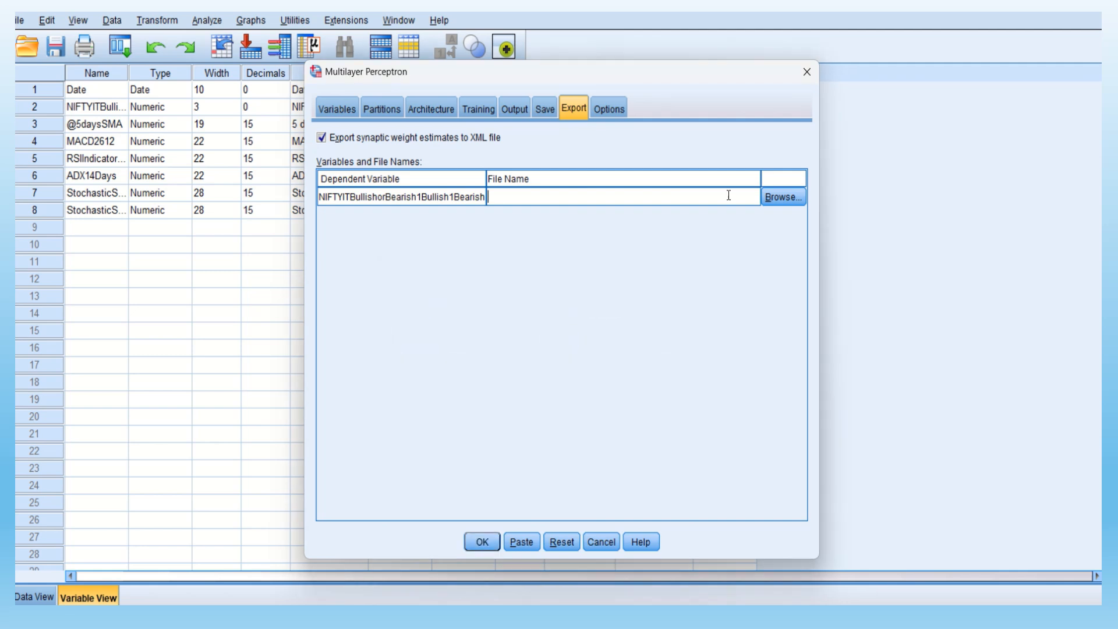
# Assign an XML file named TESTIN2 in the WORKSHOP folder as the export file for the dependent variable
pyautogui.click(767, 203)
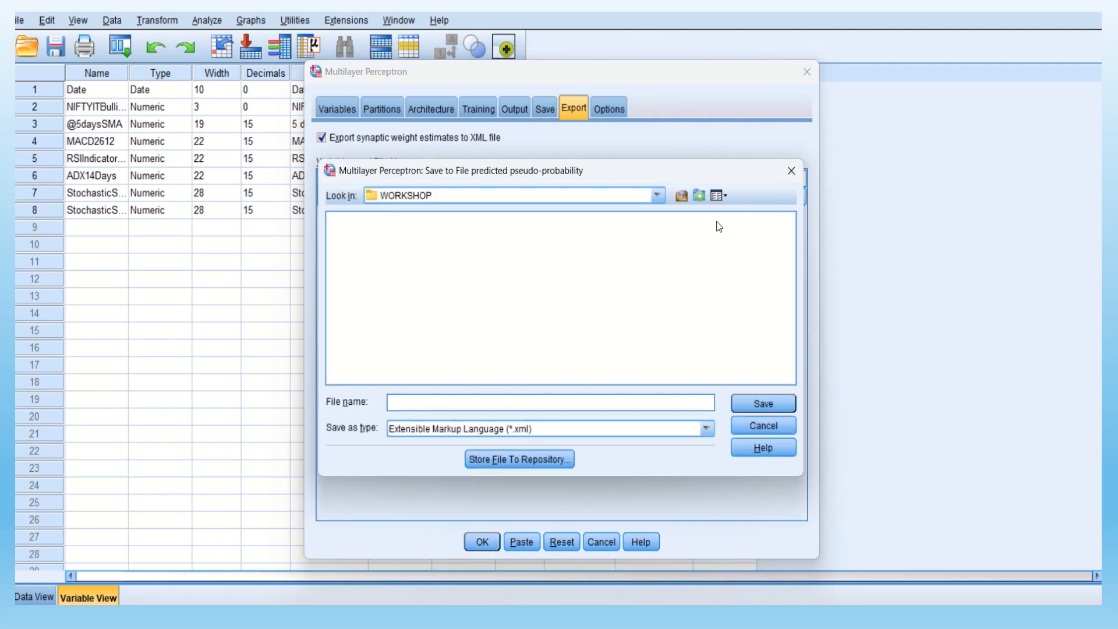
pyautogui.click(658, 195)
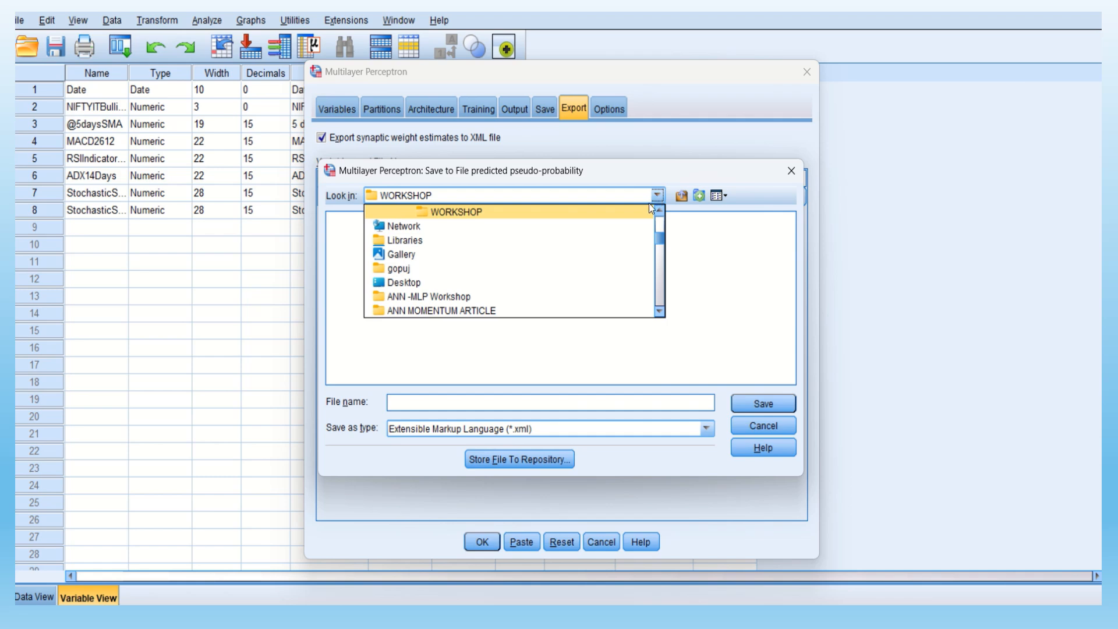
pyautogui.click(631, 216)
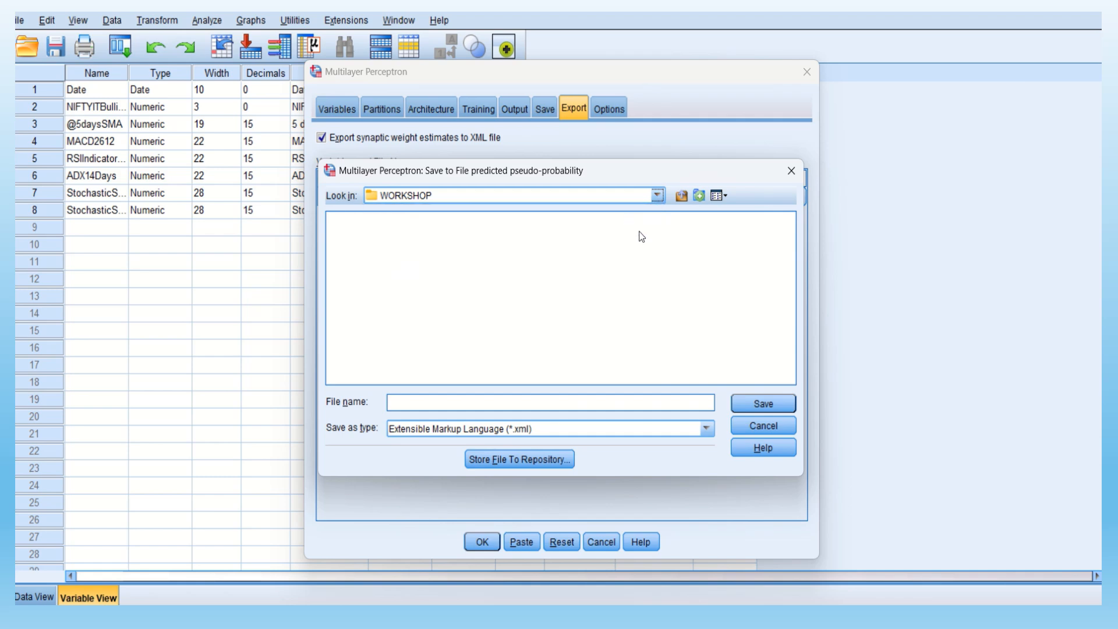
pyautogui.click(760, 403)
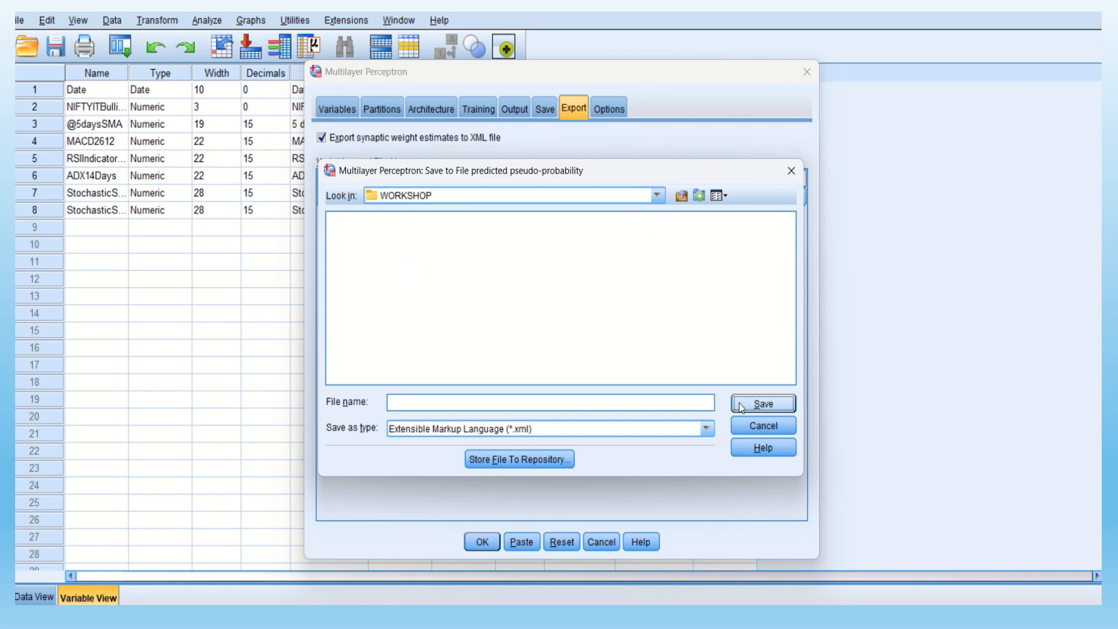
pyautogui.click(434, 400)
pyautogui.write('TESTIN2')
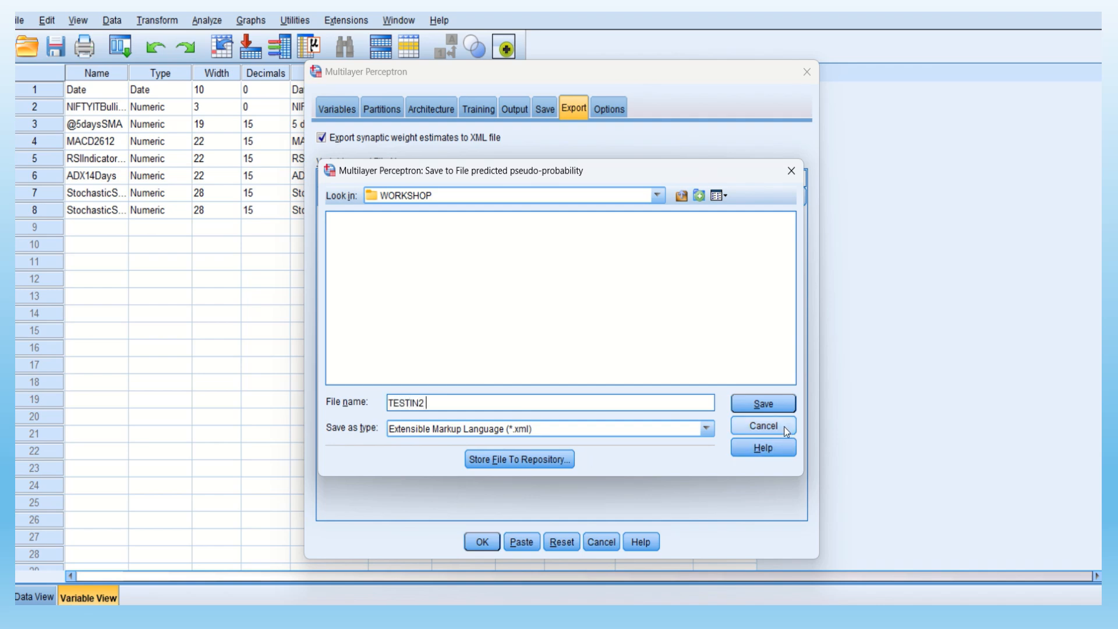
pyautogui.click(775, 408)
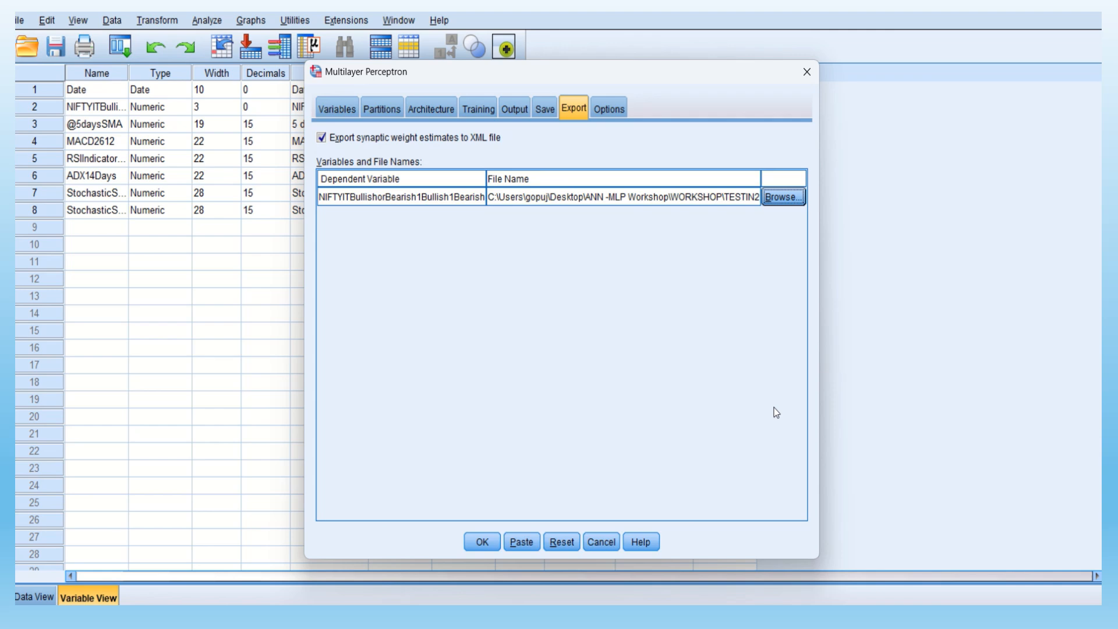
# Review the missing-value and stopping-rule options and run the Multilayer Perceptron analysis
pyautogui.click(615, 110)
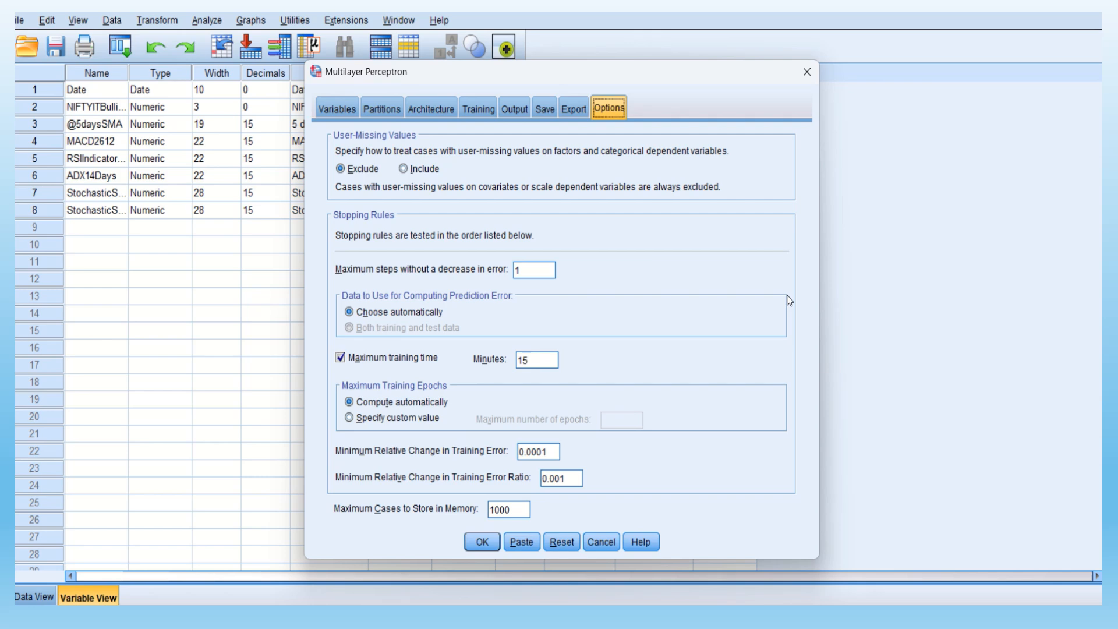
pyautogui.click(482, 542)
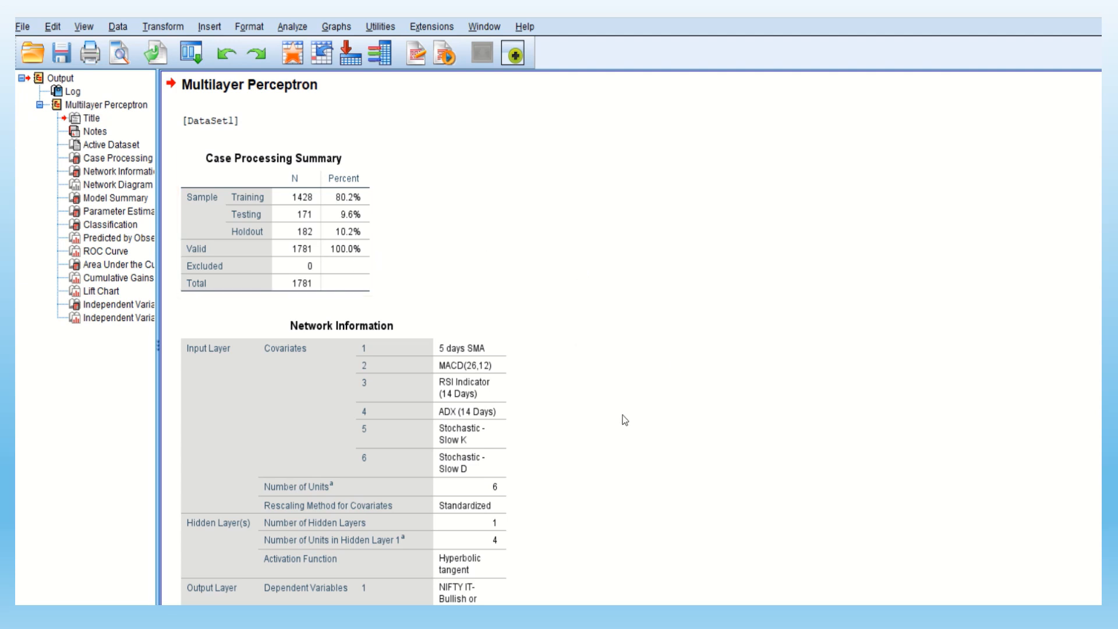
# Examine the network information table and the network diagram with its synaptic weights in the output
pyautogui.scroll(-3, 621, 416)
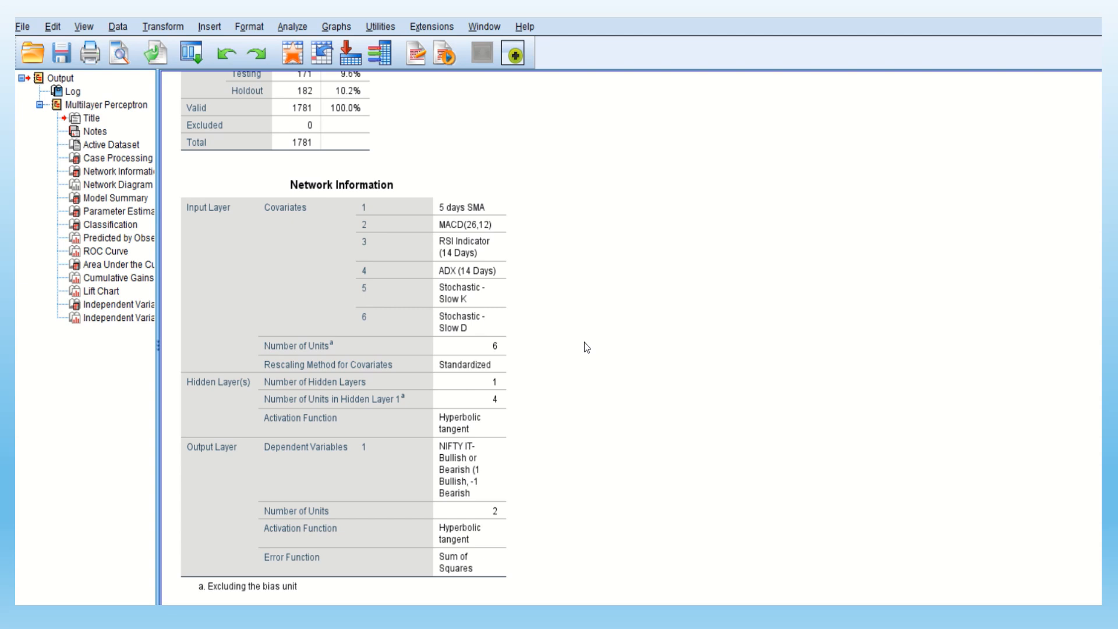
pyautogui.click(404, 457)
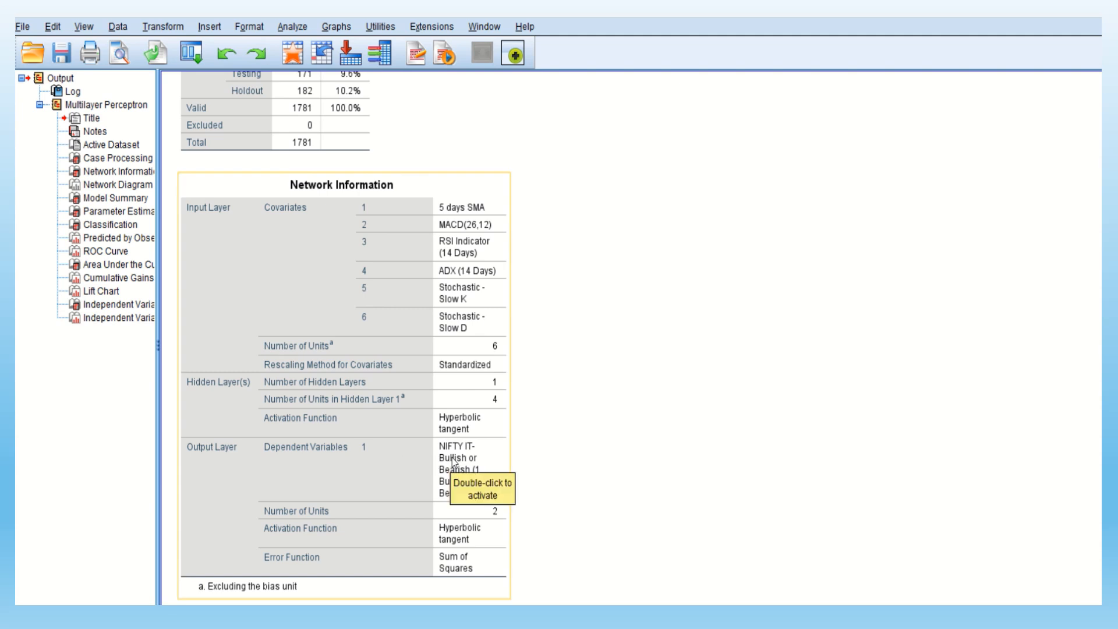
pyautogui.scroll(-5, 609, 457)
pyautogui.click(609, 457)
pyautogui.scroll(-1, 610, 460)
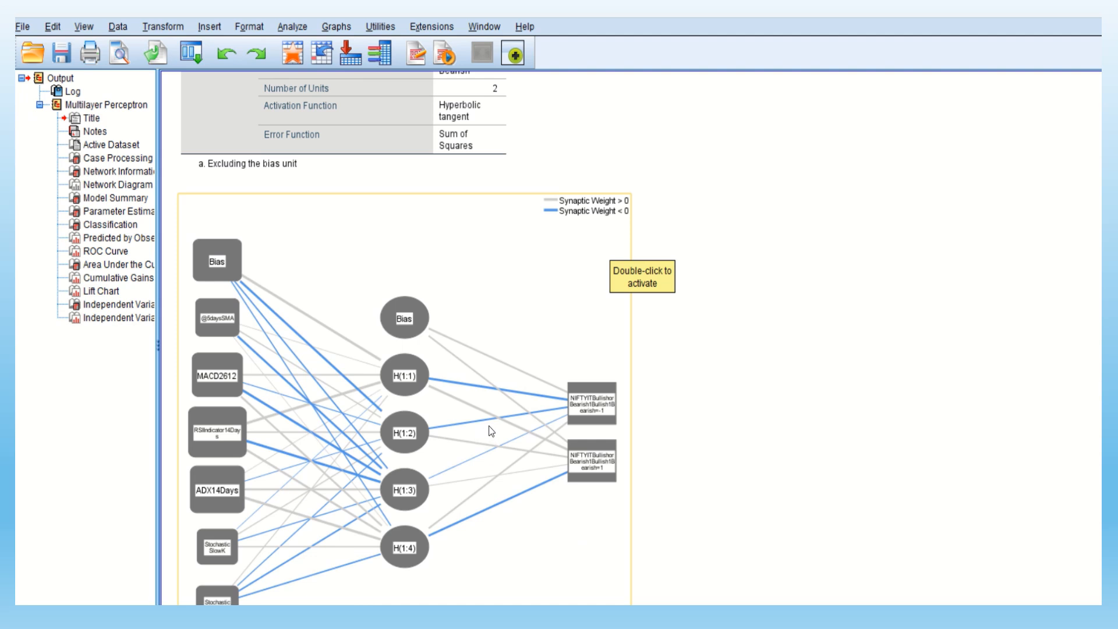
pyautogui.scroll(-3, 292, 381)
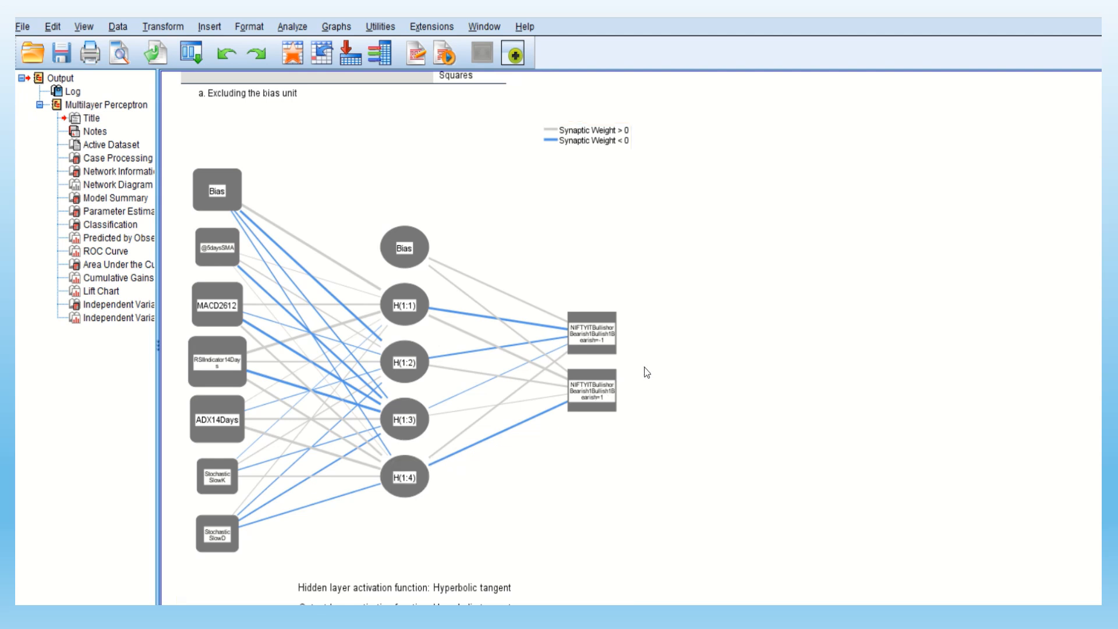
pyautogui.click(603, 338)
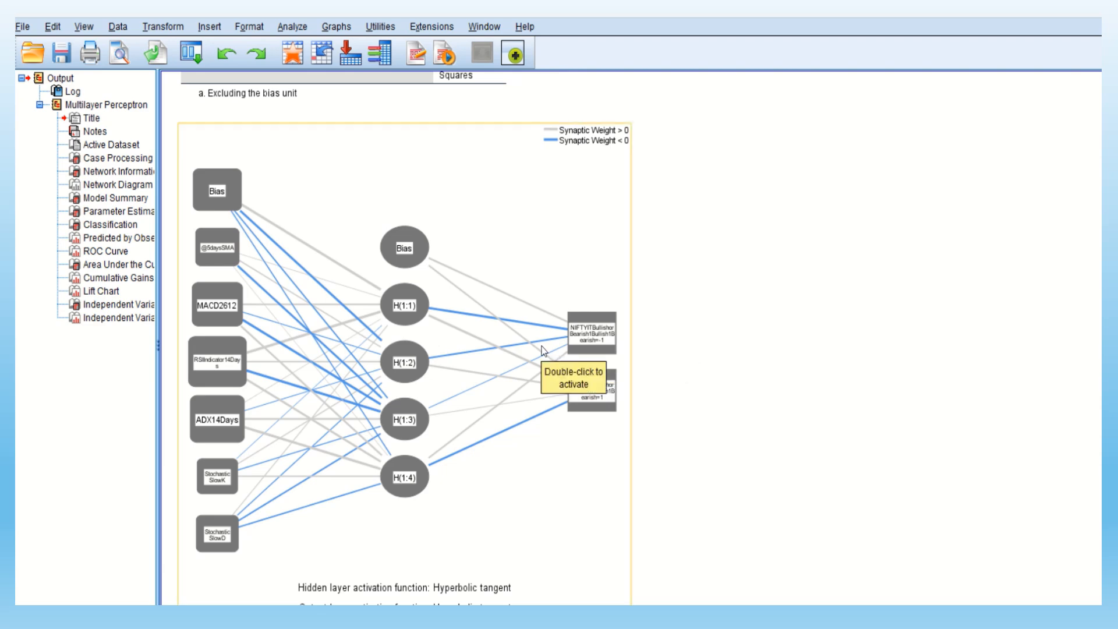
# Examine the model summary, the parameter estimates and the classification table in the output
pyautogui.scroll(-7, 543, 350)
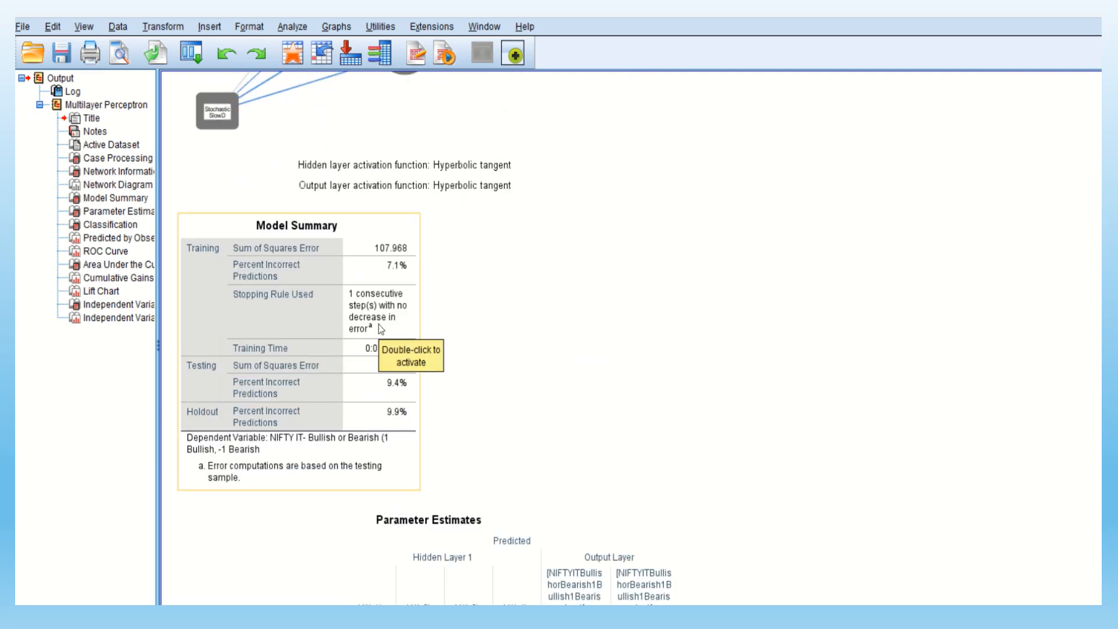
pyautogui.scroll(-3, 379, 324)
pyautogui.scroll(-2, 468, 343)
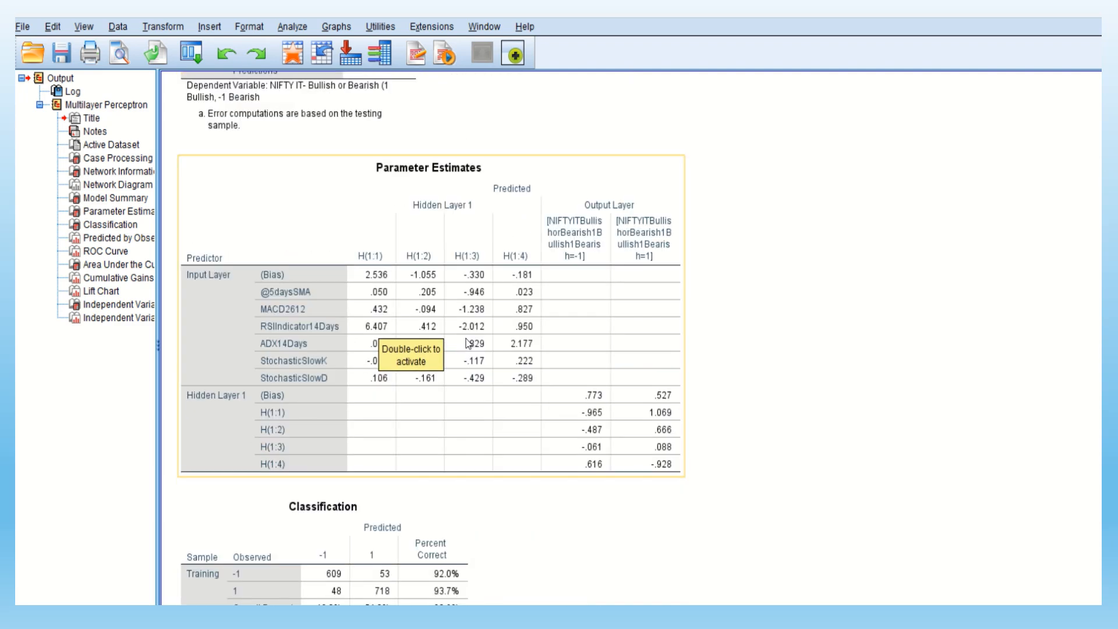
pyautogui.scroll(-2, 511, 341)
pyautogui.click(402, 413)
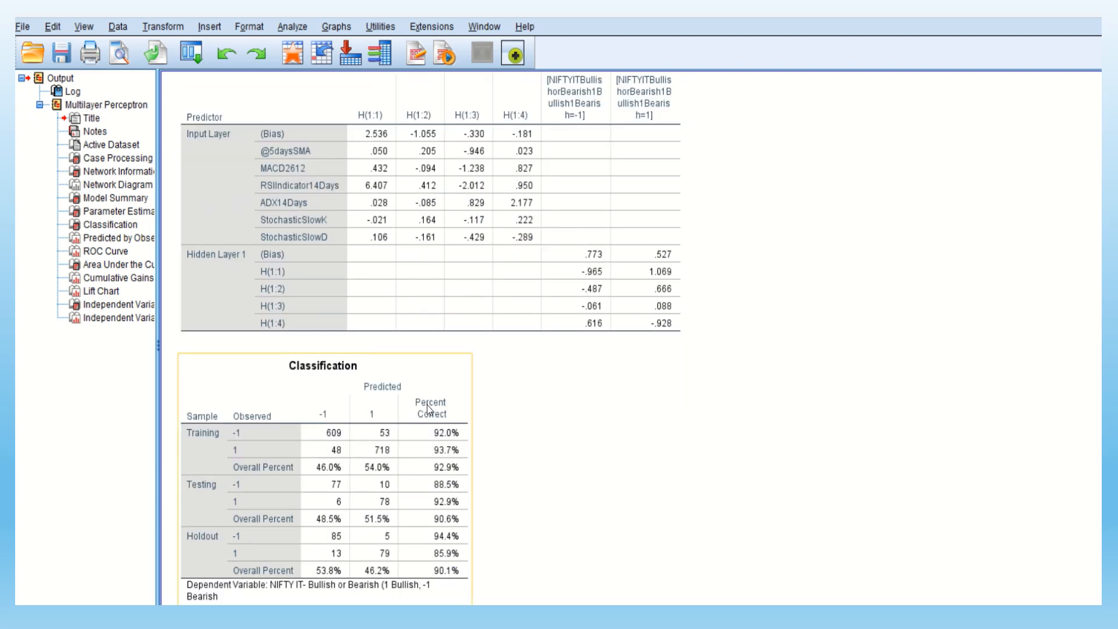
pyautogui.scroll(-2, 428, 408)
pyautogui.scroll(-2, 431, 410)
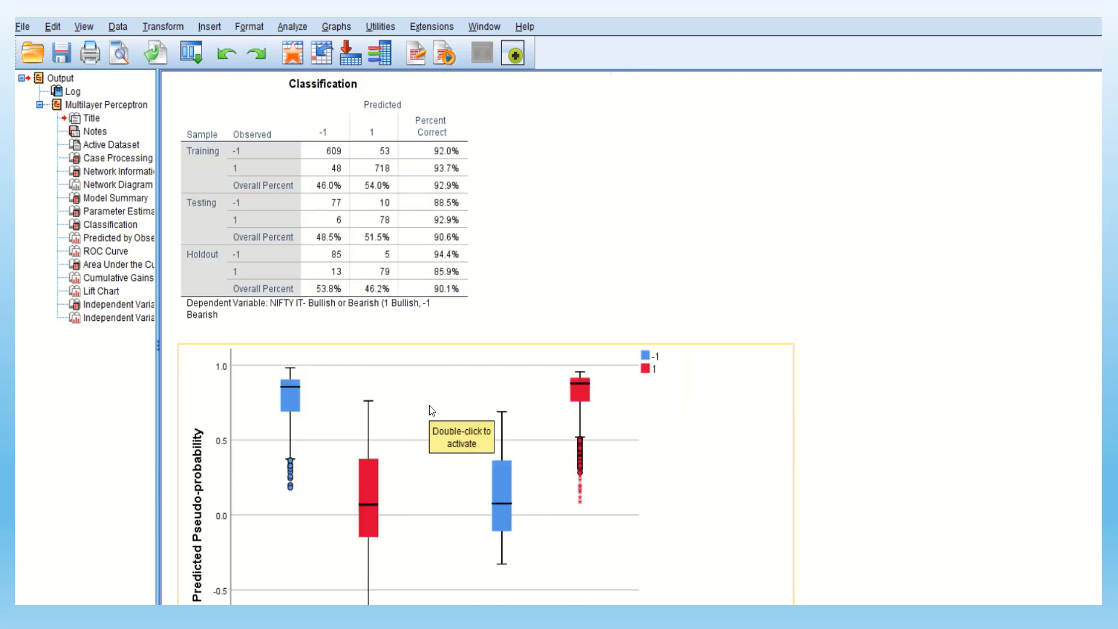
# Examine the predicted-by-observed boxplot, the ROC curve and the Area Under the Curve table in the output
pyautogui.scroll(-2, 499, 422)
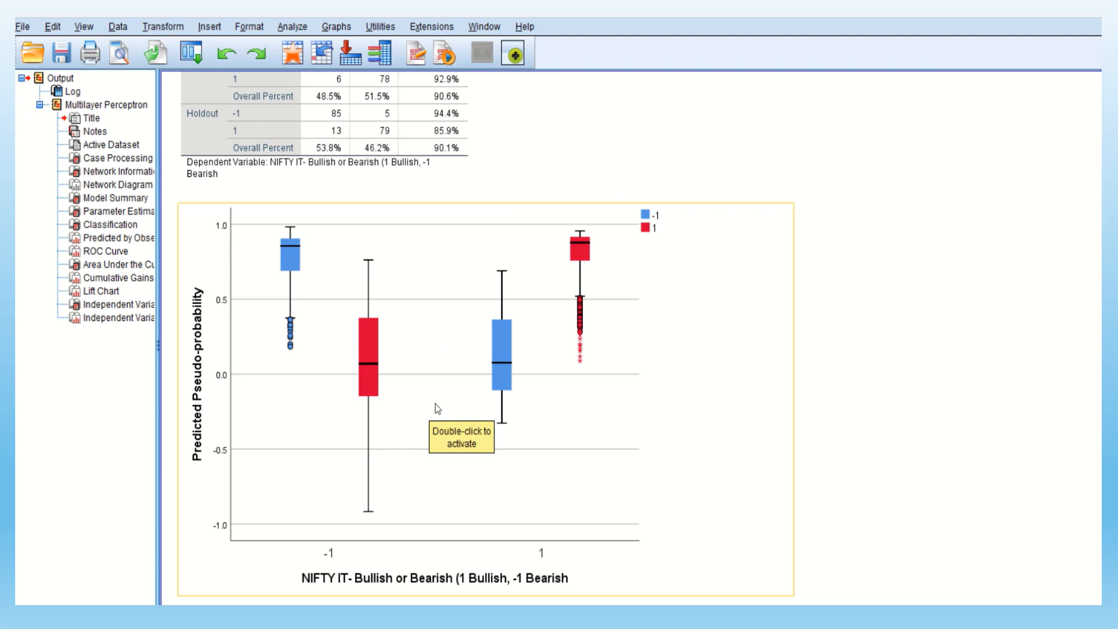
pyautogui.scroll(-3, 518, 387)
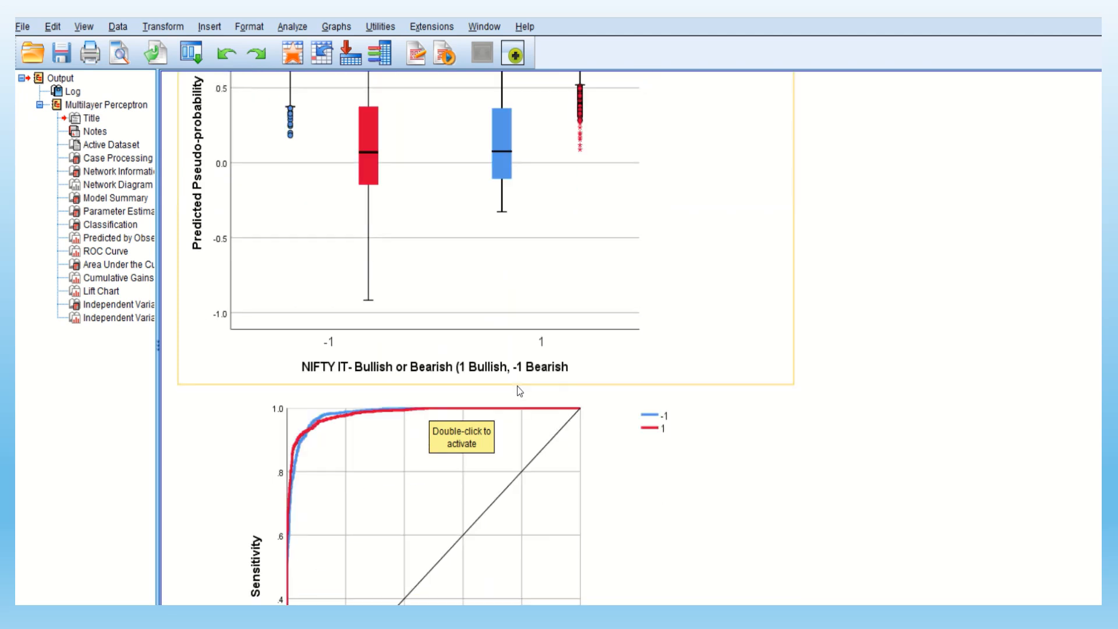
pyautogui.scroll(-2, 518, 387)
pyautogui.scroll(-3, 518, 387)
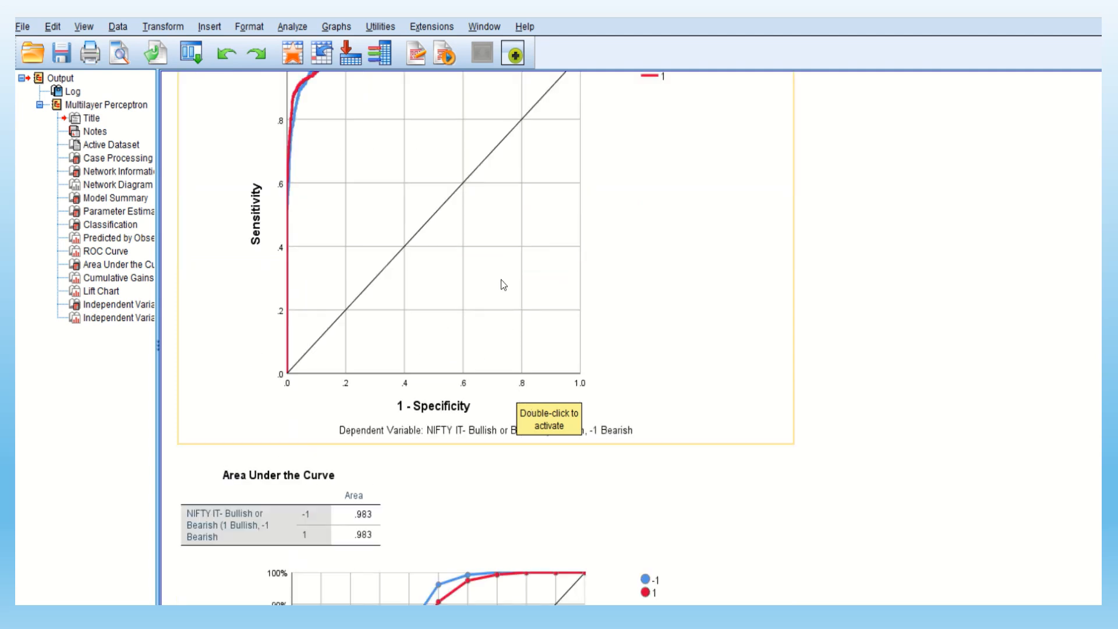
pyautogui.scroll(-2, 499, 297)
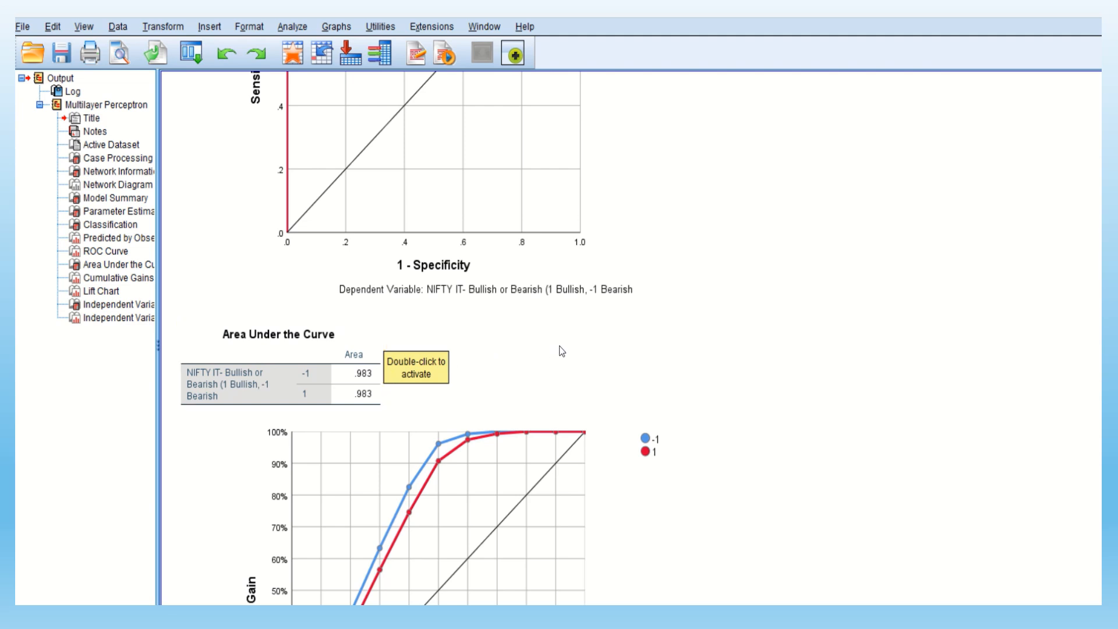
# Examine the cumulative gains chart and the lift chart for the bullish and bearish categories
pyautogui.scroll(-2, 562, 355)
pyautogui.scroll(-2, 561, 364)
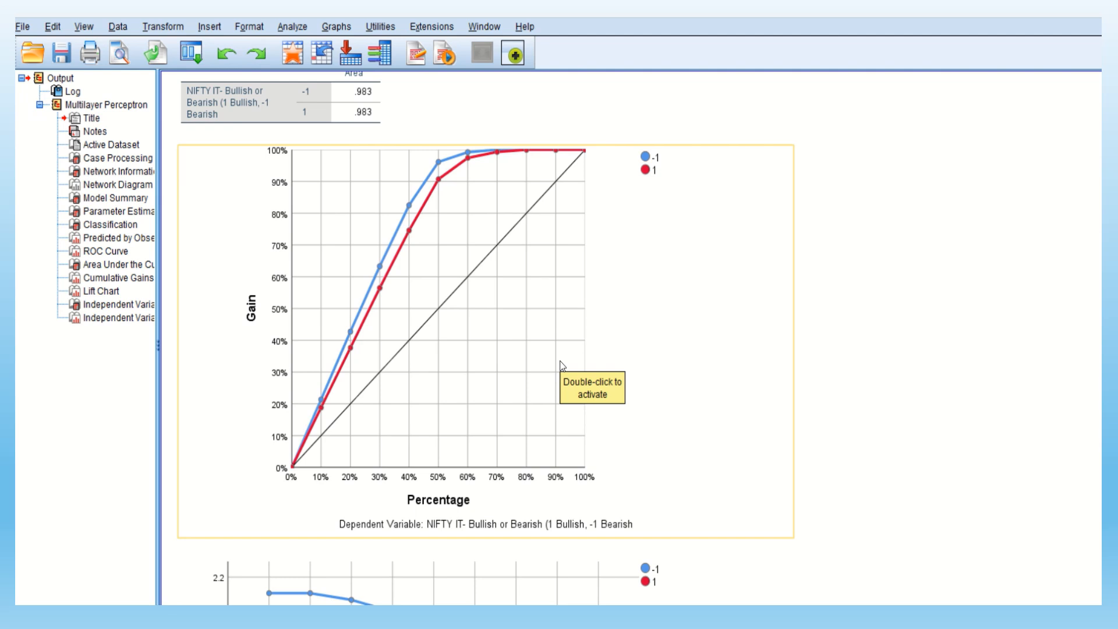
pyautogui.scroll(-5, 562, 366)
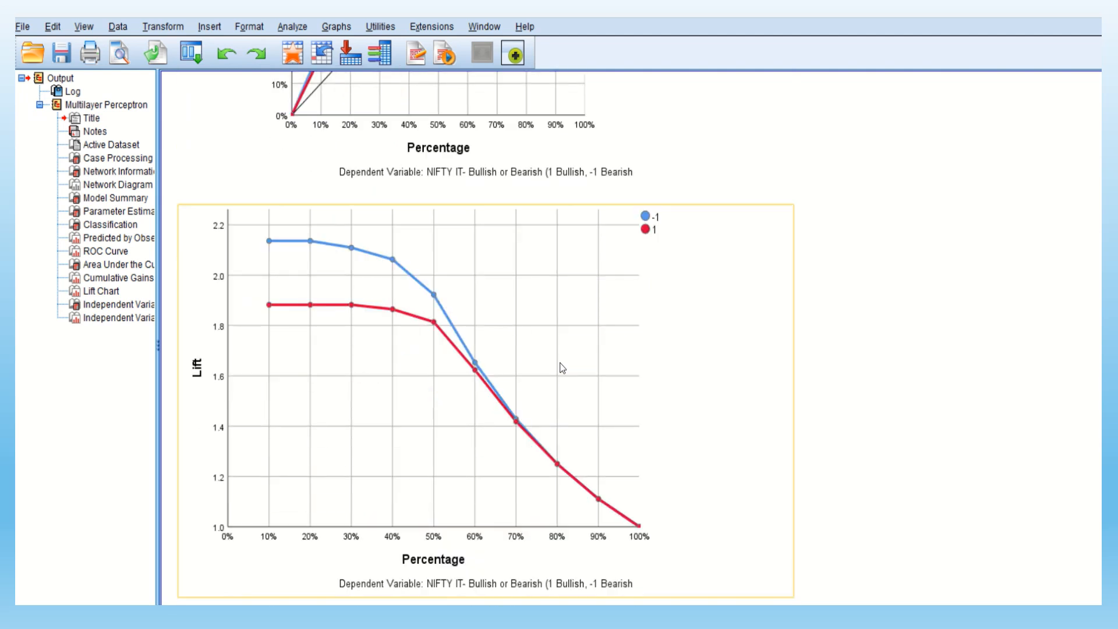
# Examine the Independent Variable Importance table and the normalized importance bar chart of the technical indicators
pyautogui.scroll(-2, 563, 367)
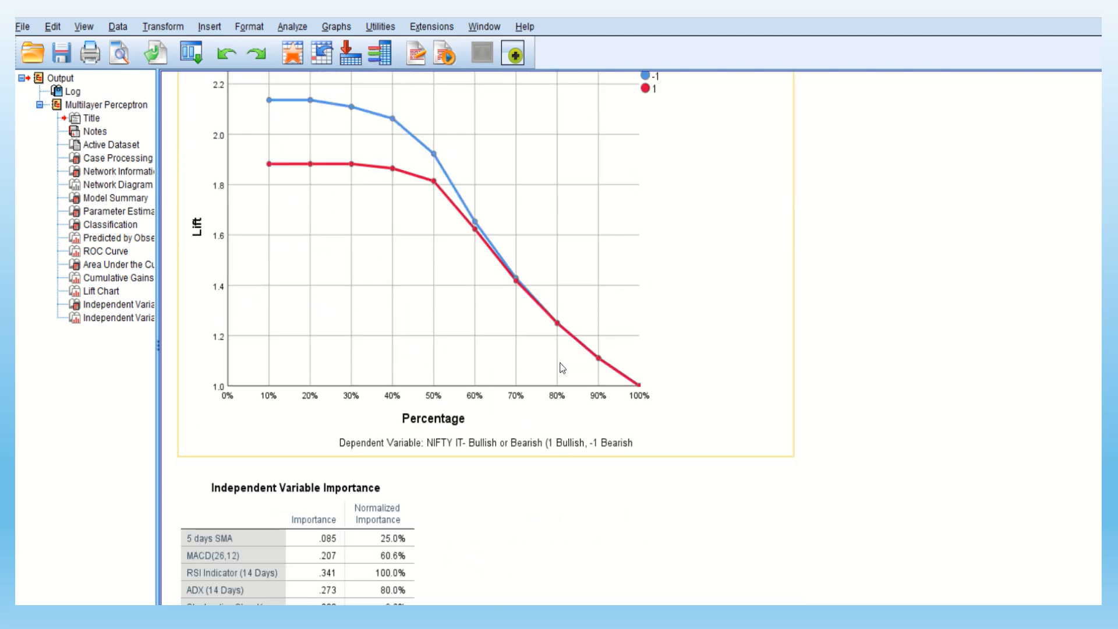
pyautogui.scroll(-2, 564, 367)
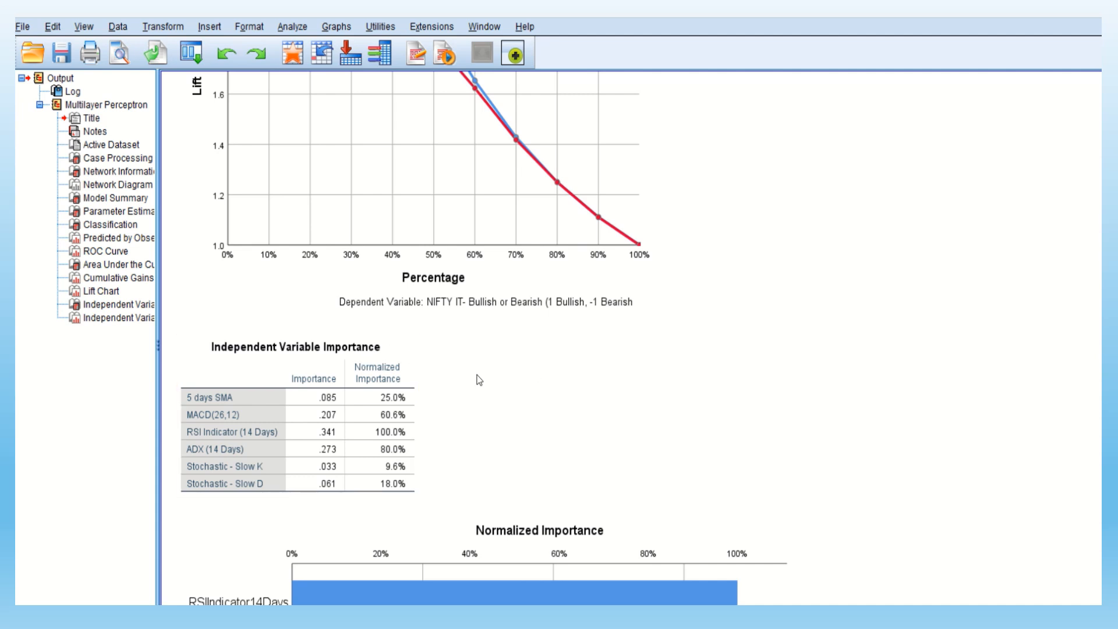
pyautogui.scroll(-3, 478, 380)
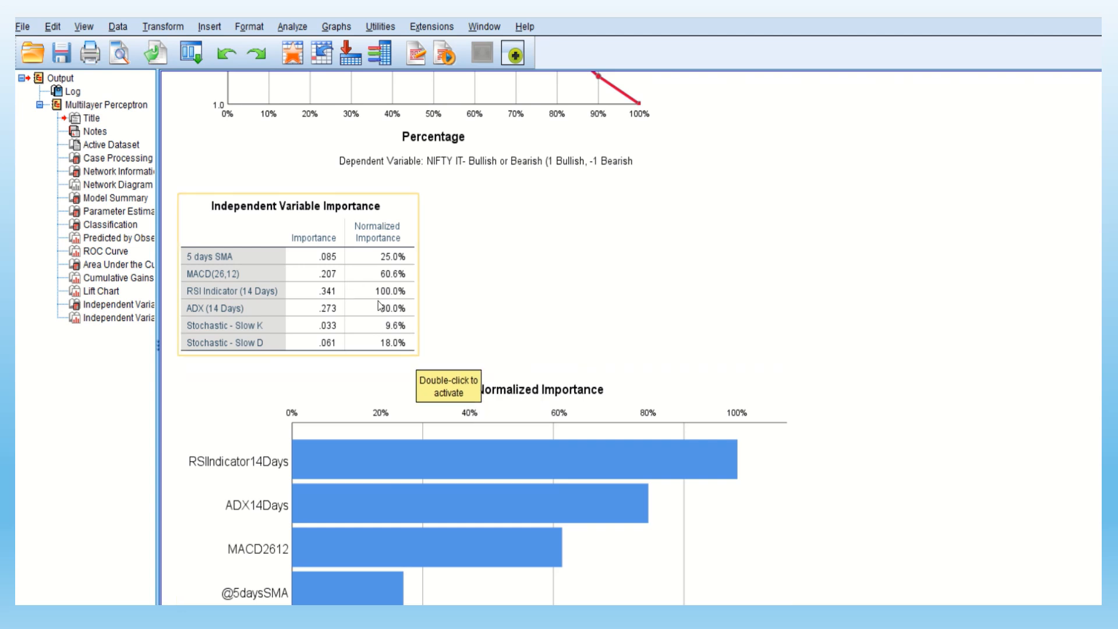
pyautogui.scroll(-4, 564, 430)
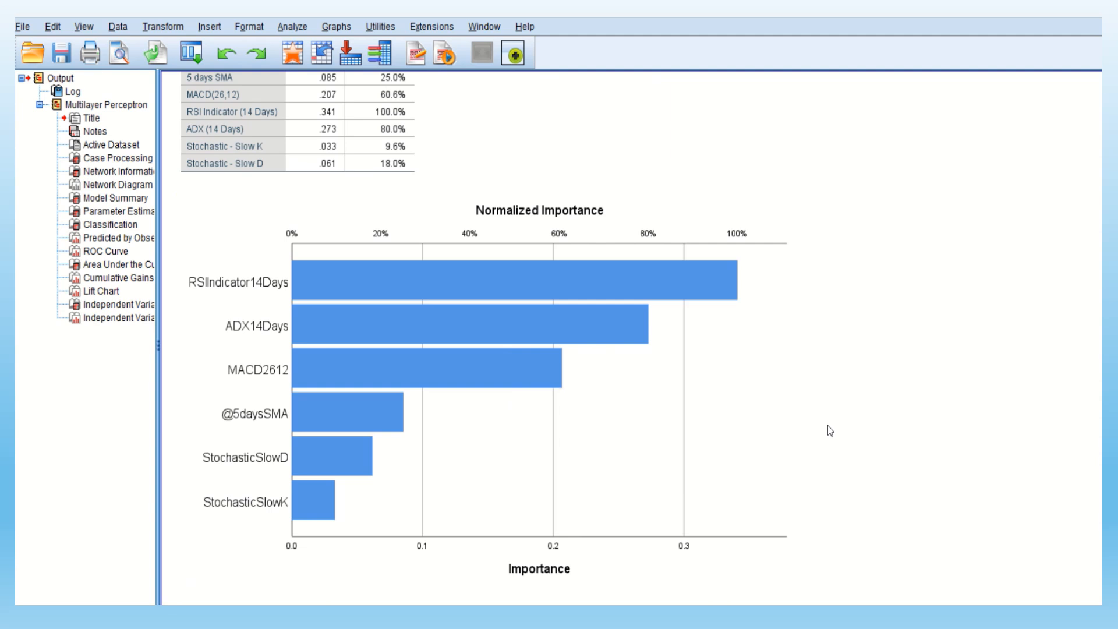
pyautogui.scroll(6, 828, 425)
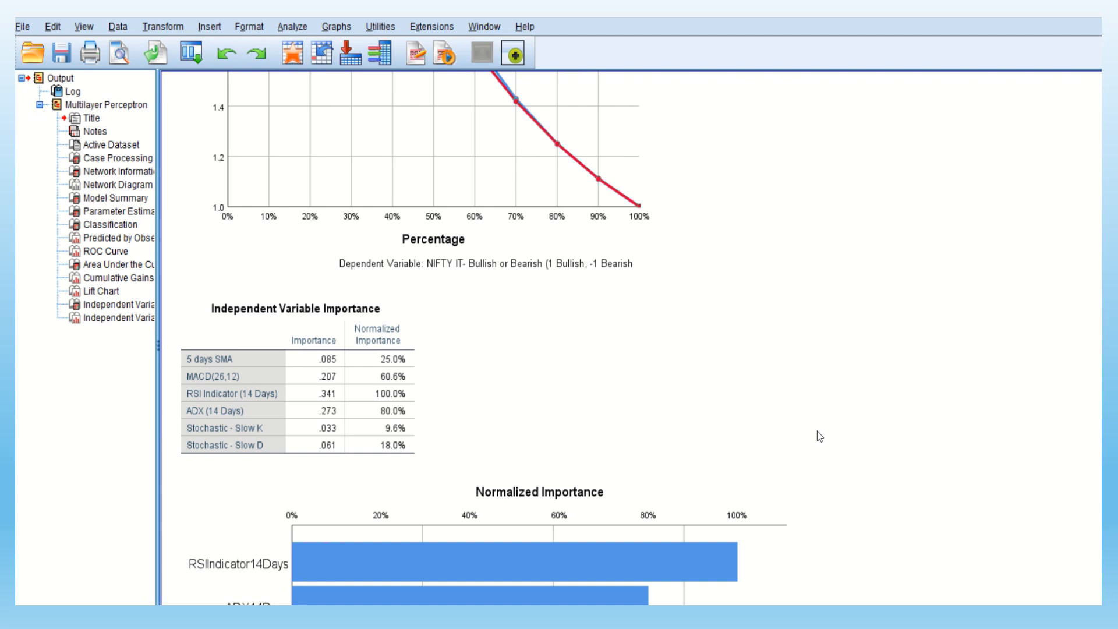
pyautogui.moveTo(497, 13)
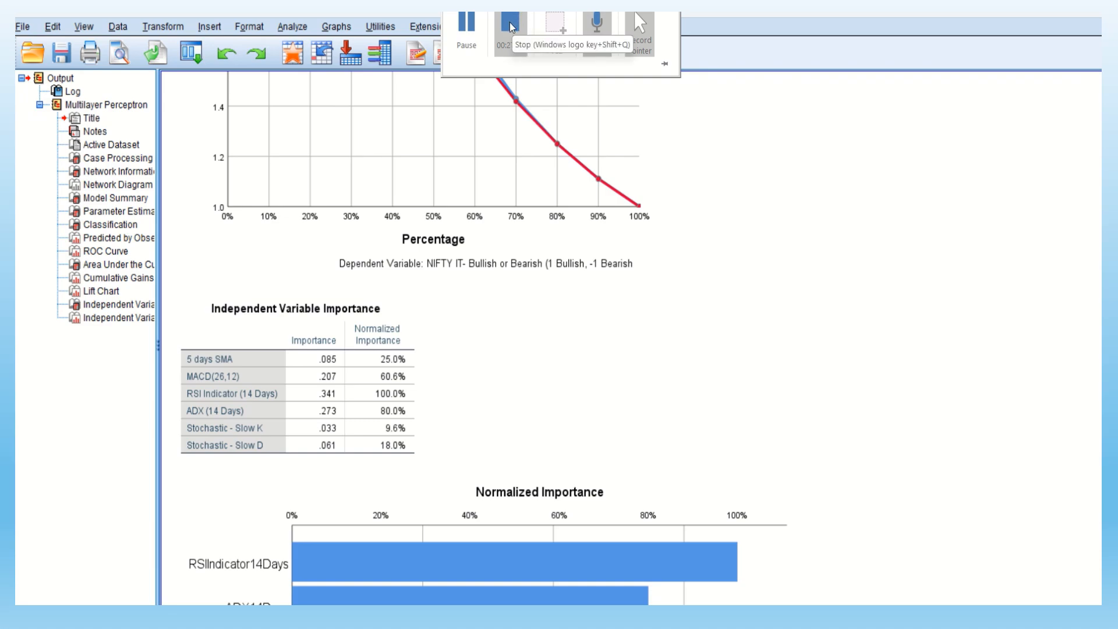
pyautogui.click(510, 27)
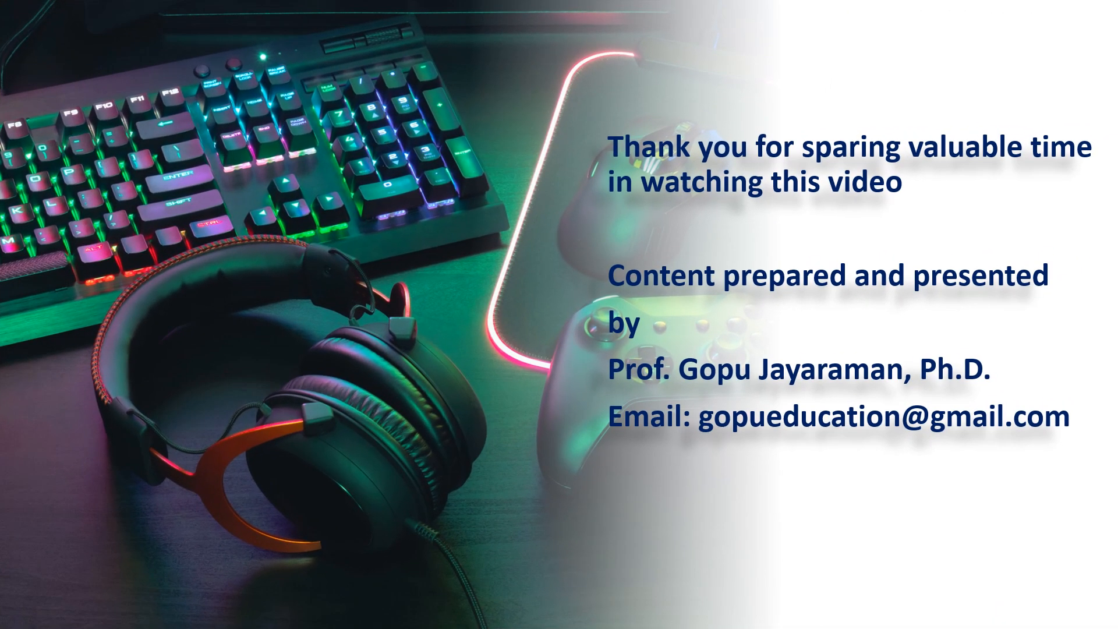